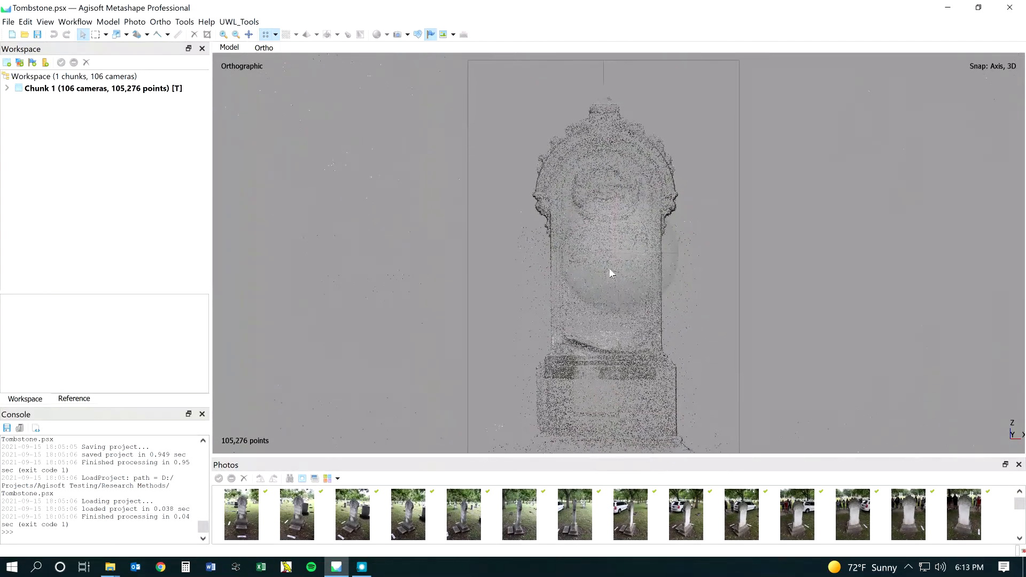
Examine the tombstone's sparse point cloud and bounding region from the front and from above
scroll(600, 177, up, 4)
scroll(598, 176, down, 5)
drag(599, 176, 626, 277)
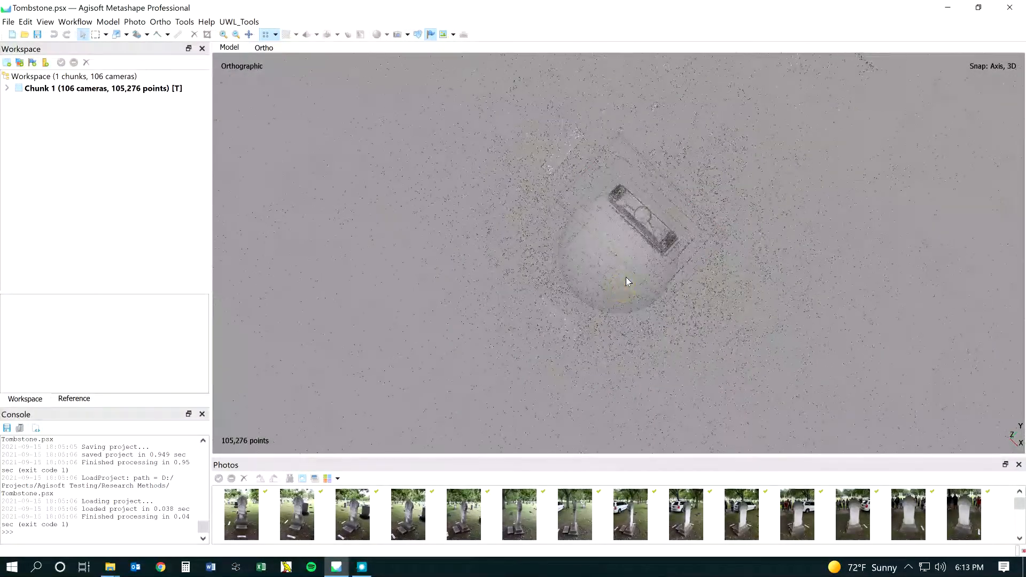
key(7)
scroll(610, 248, up, 1)
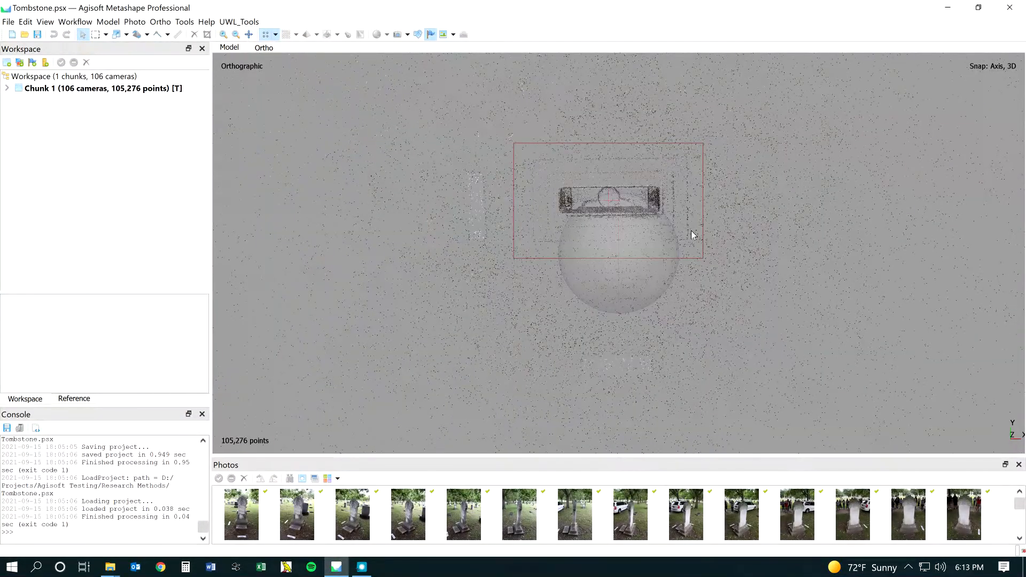
right_drag(617, 199, 627, 261)
scroll(627, 259, up, 4)
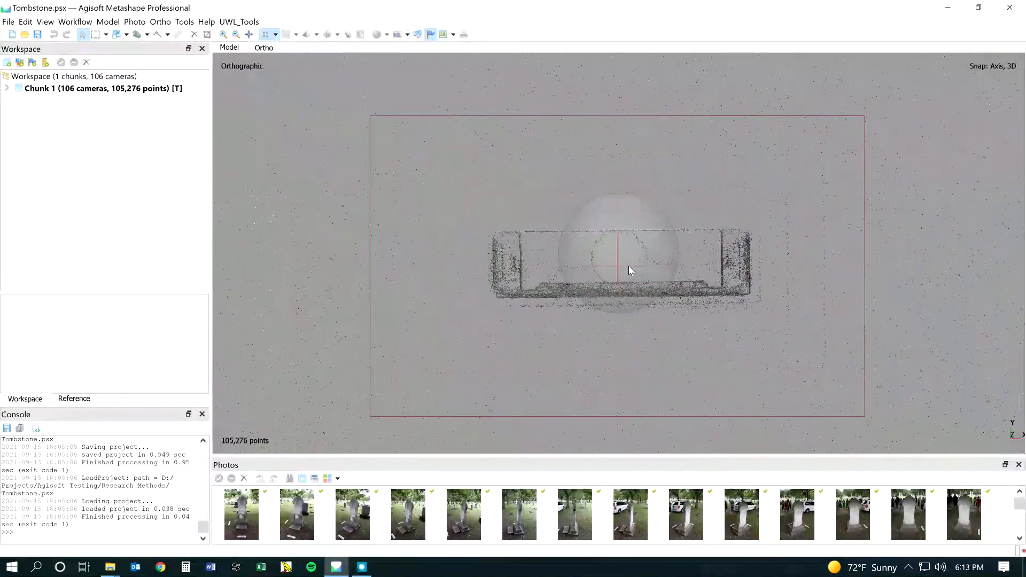
drag(618, 245, 614, 178)
scroll(621, 245, down, 4)
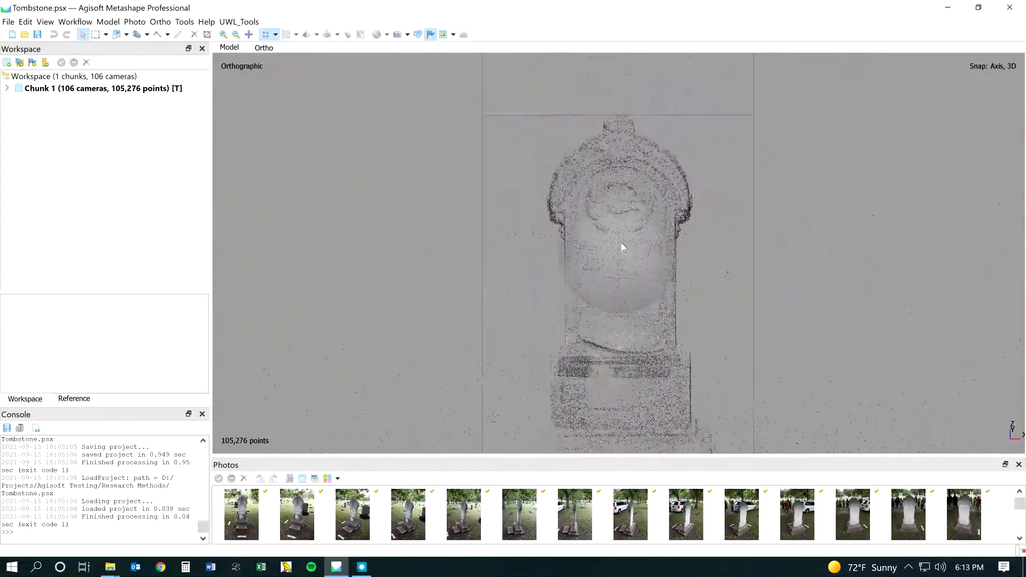
drag(620, 261, 603, 243)
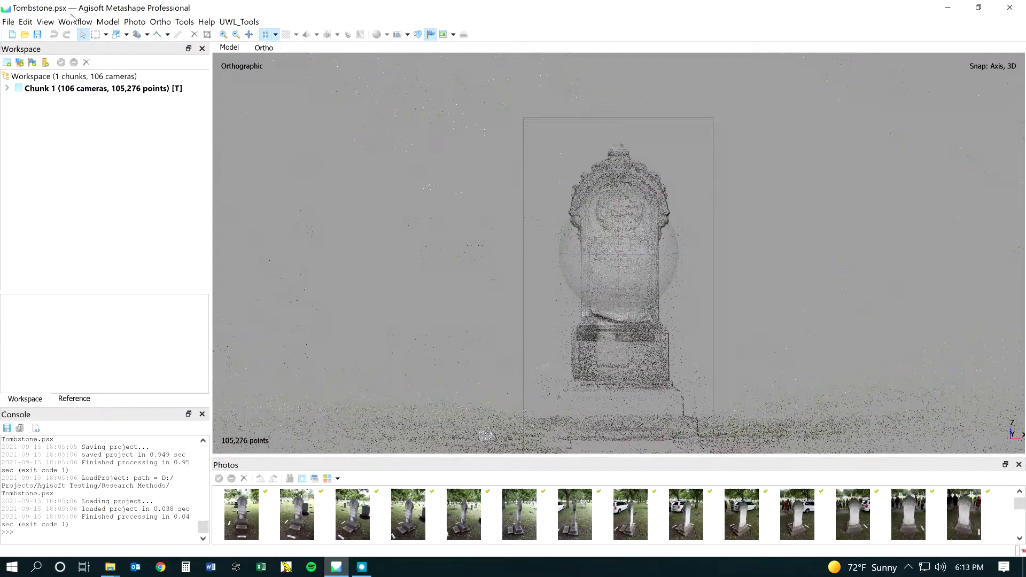
Build a mesh from depth maps with Medium quality, High face count, interpolation enabled, Mild depth filtering and calculated vertex colors
click(75, 21)
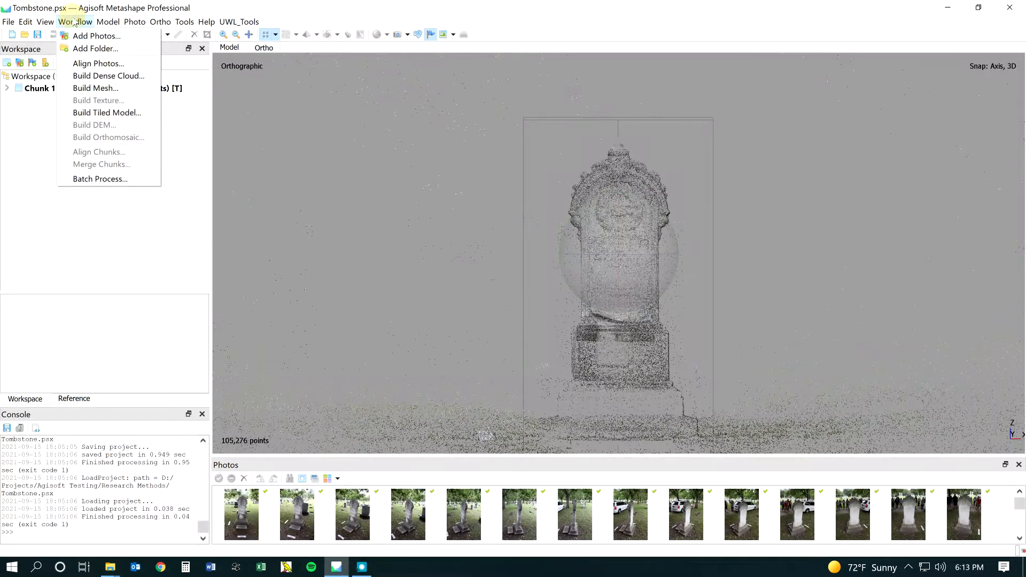
click(83, 87)
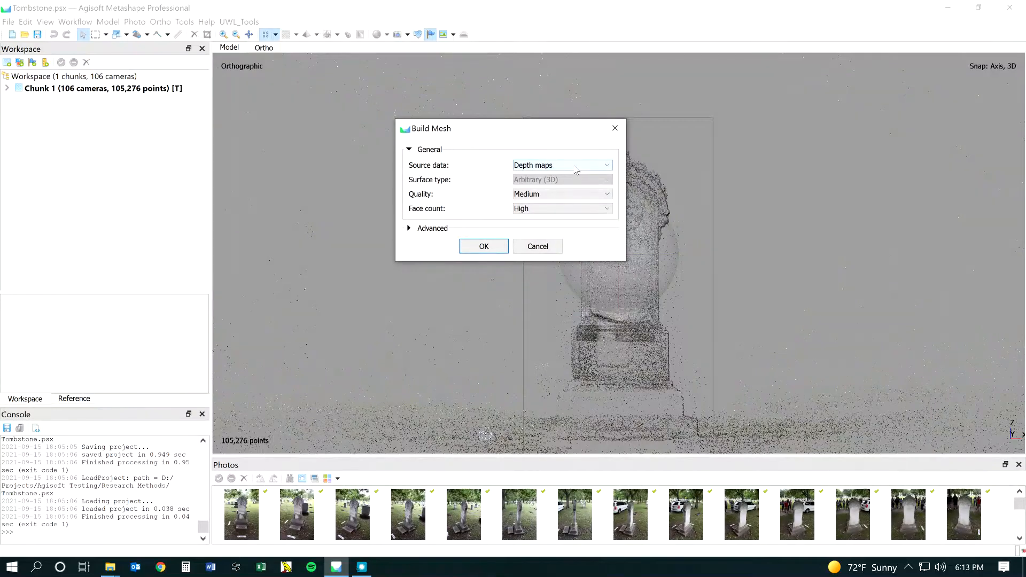
click(409, 229)
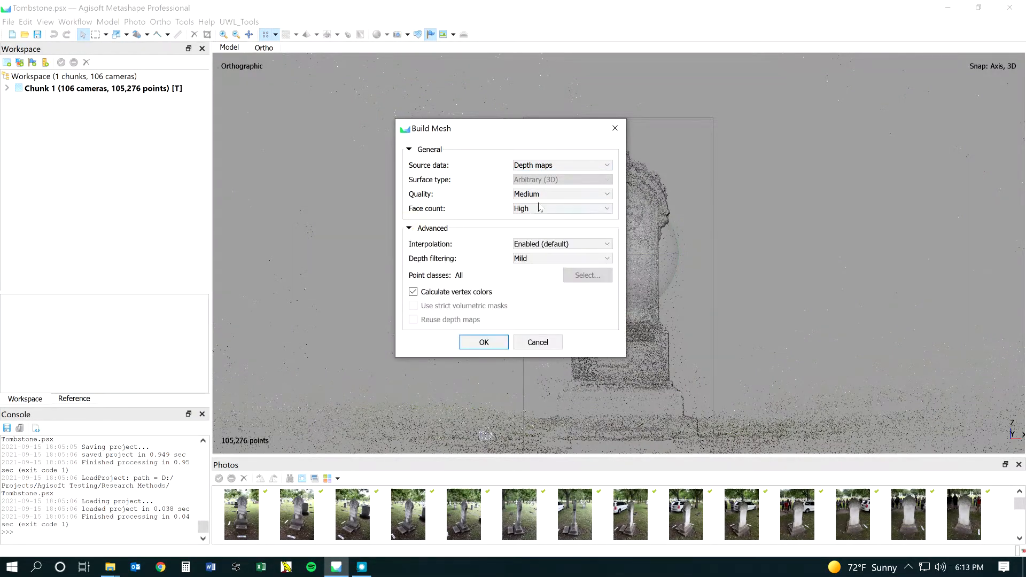
click(553, 195)
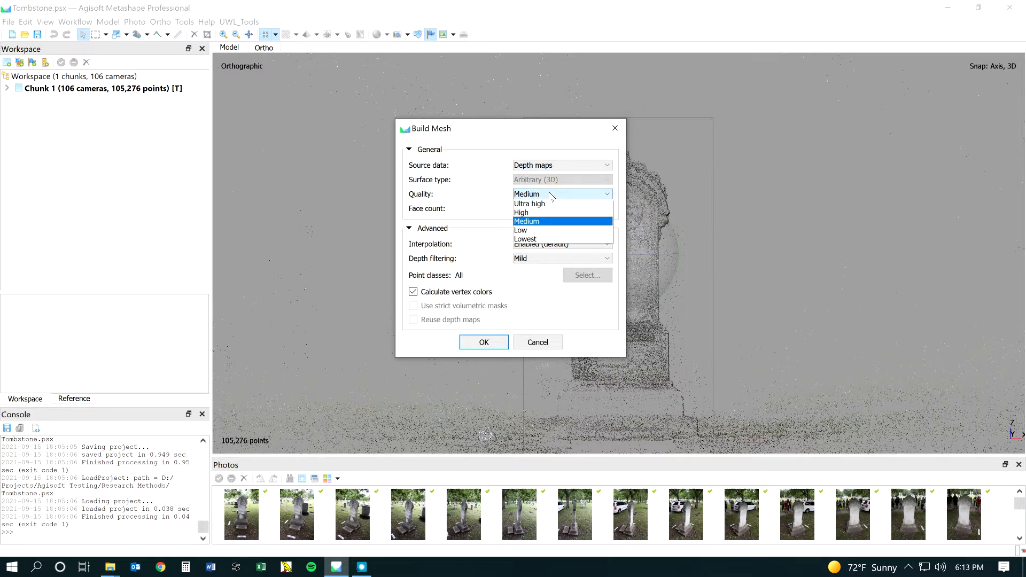
click(468, 161)
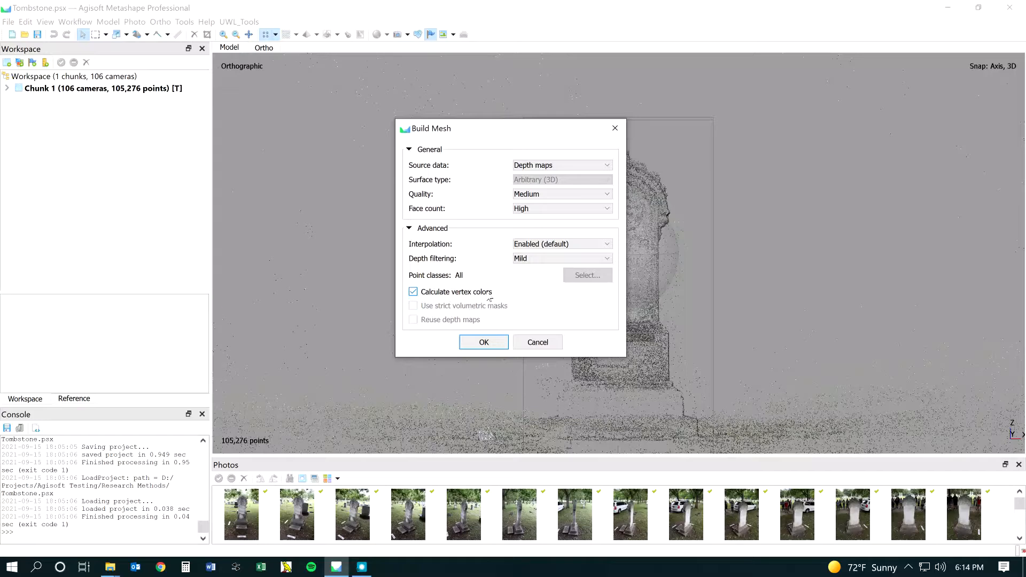
click(484, 343)
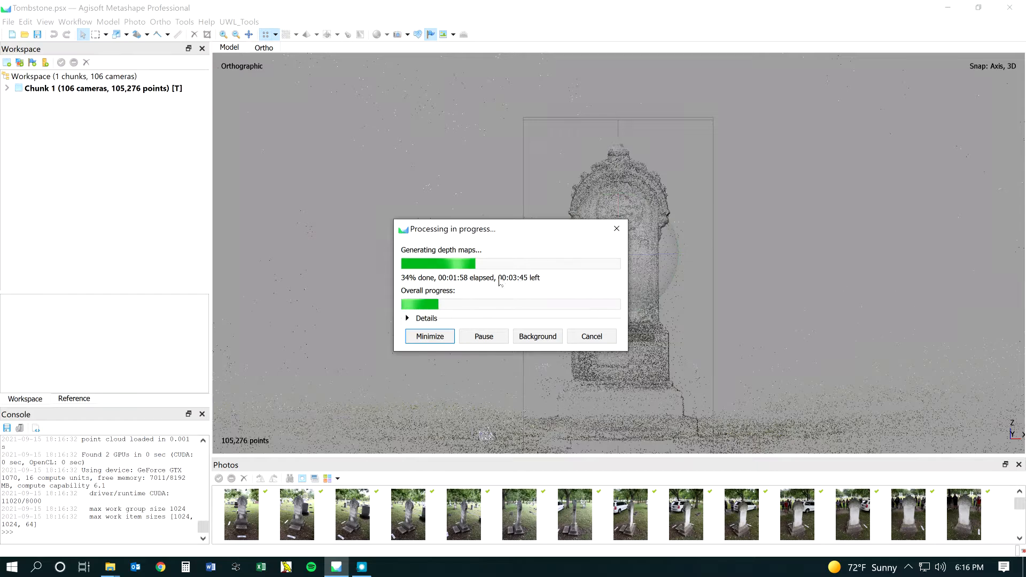
mouse_move(363, 570)
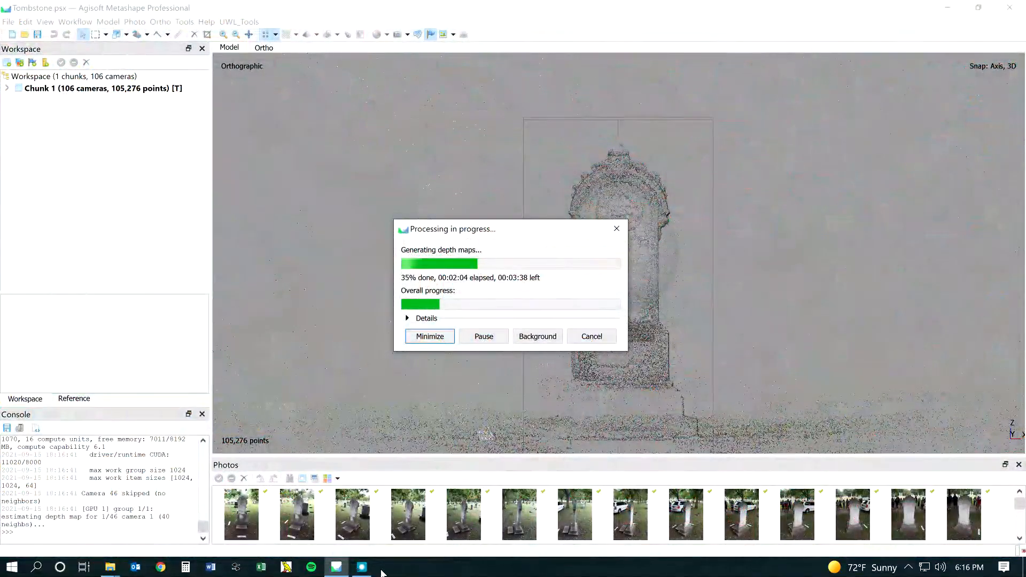
click(362, 567)
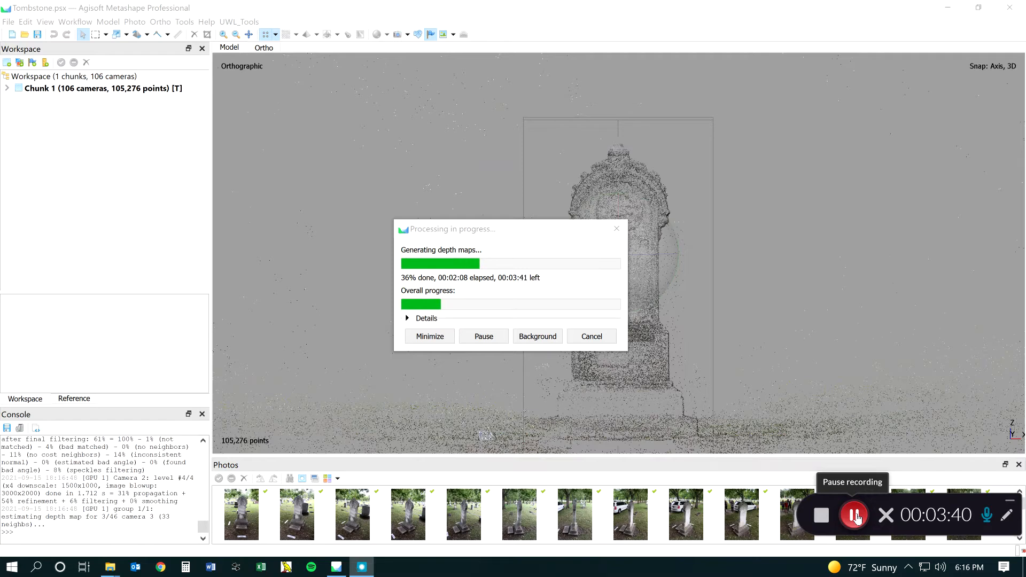
click(856, 516)
click(860, 520)
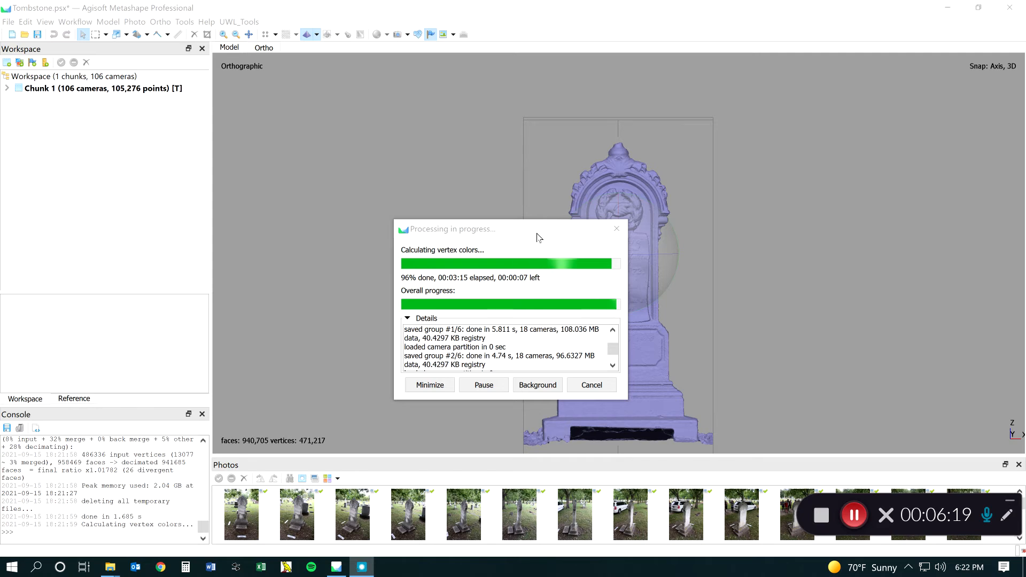
drag(537, 230, 332, 196)
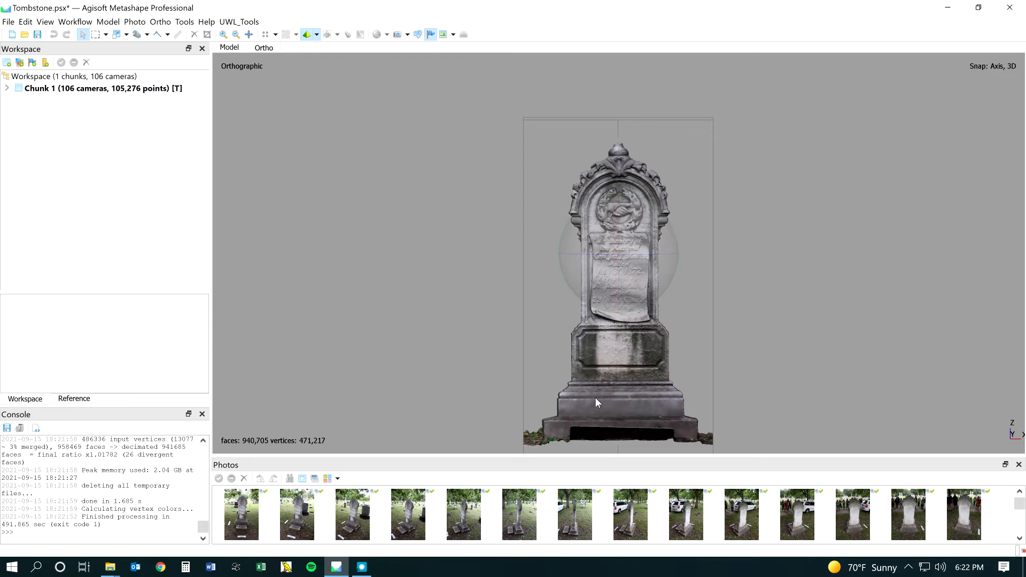
Examine the shaded mesh of the tombstone, including the carved inscription on its front face
scroll(615, 203, up, 5)
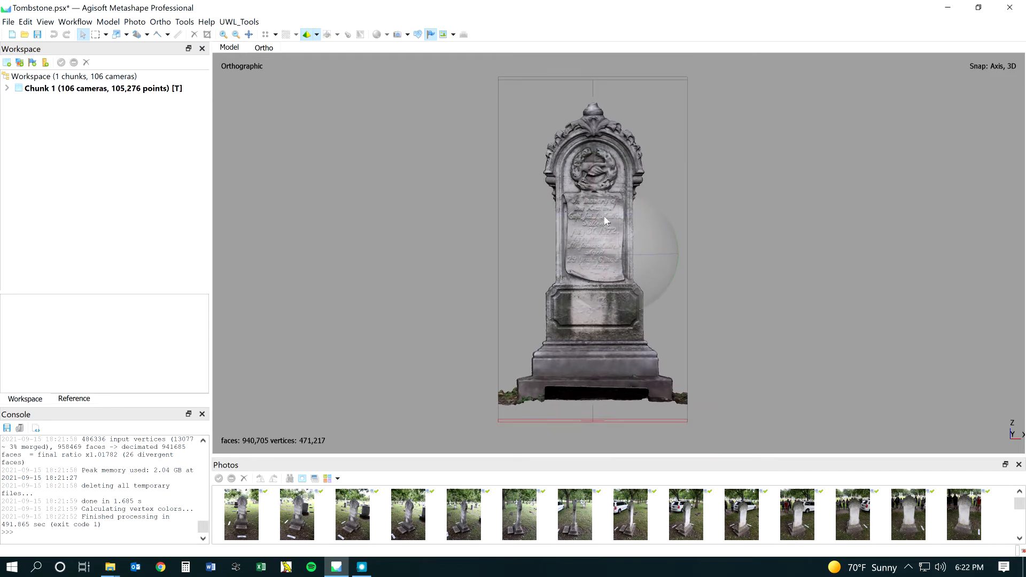
scroll(575, 234, up, 8)
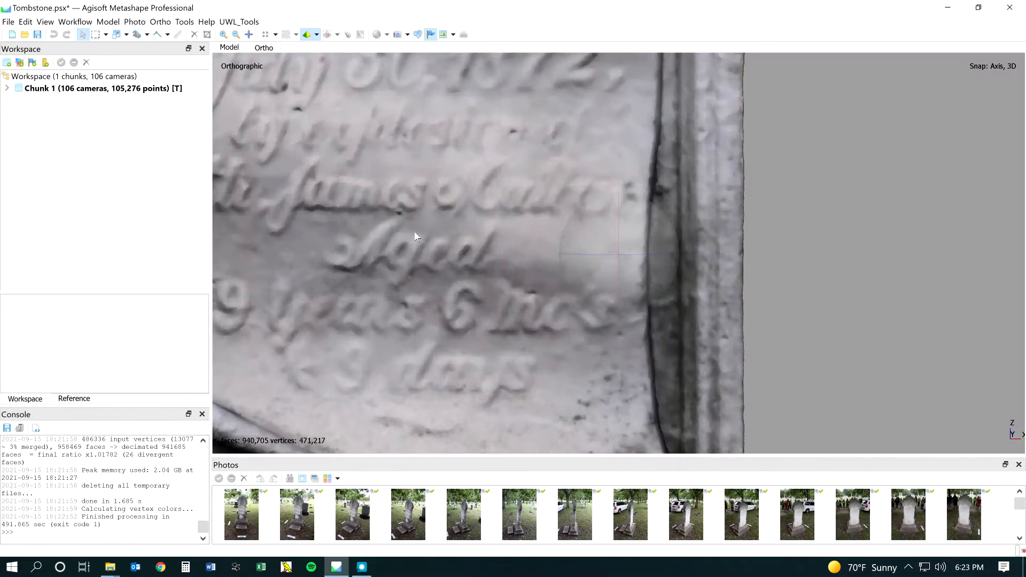
scroll(414, 231, down, 1)
scroll(415, 232, down, 8)
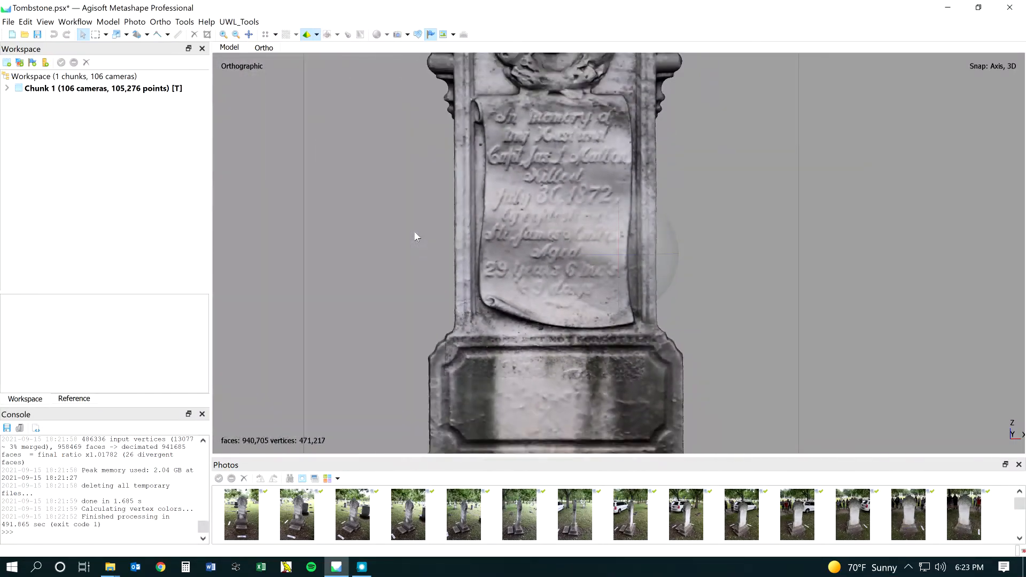
right_drag(550, 145, 582, 212)
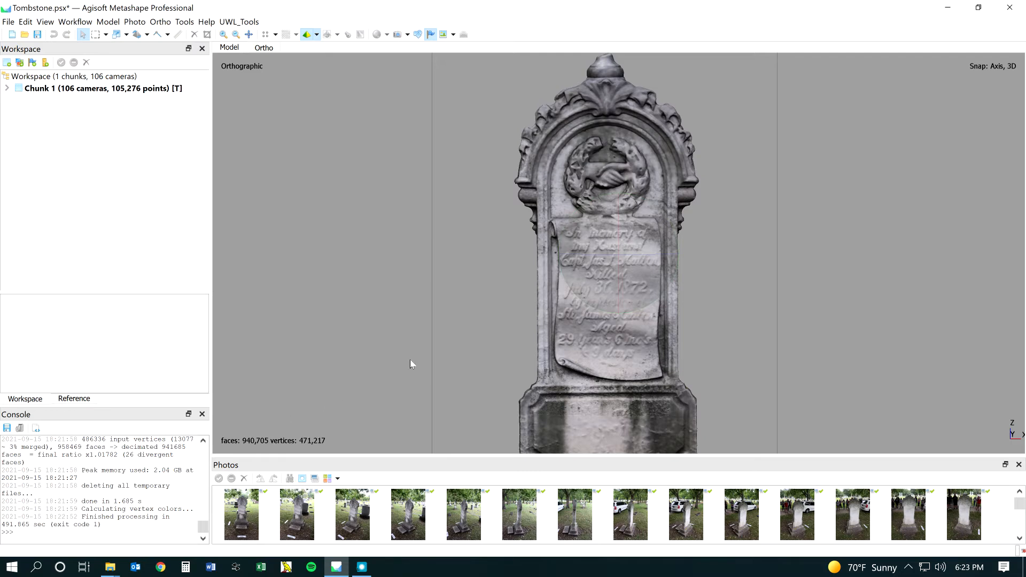
Display the mesh as Model Solid and examine the relief of the inscription and wreath from several angles
click(317, 35)
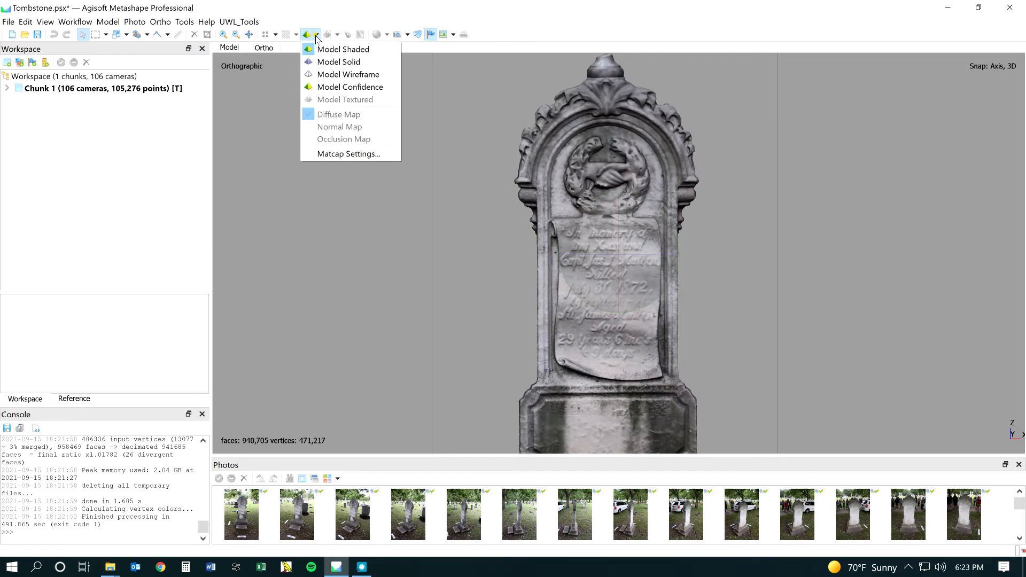
click(336, 62)
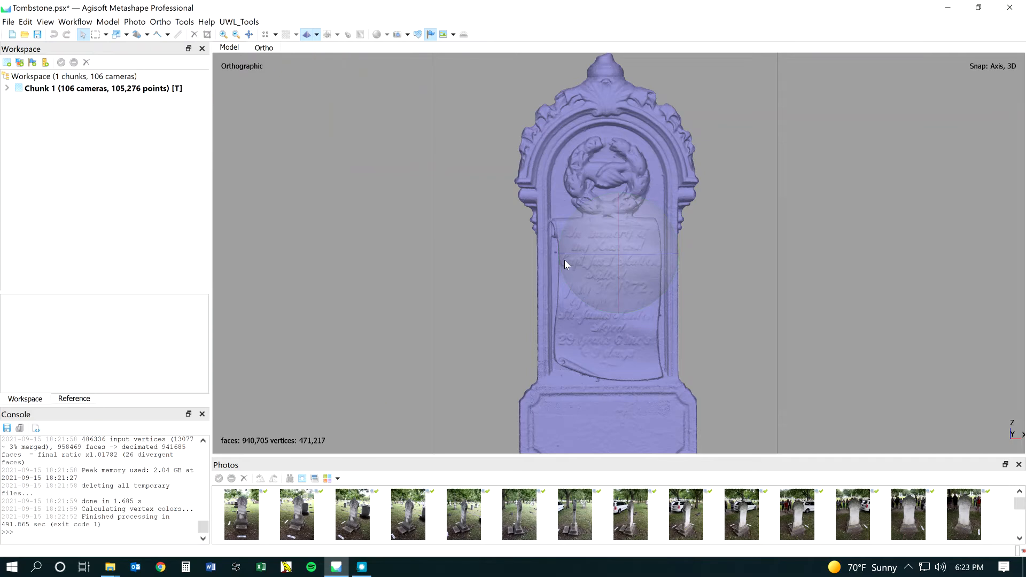
scroll(576, 251, up, 4)
scroll(577, 249, down, 2)
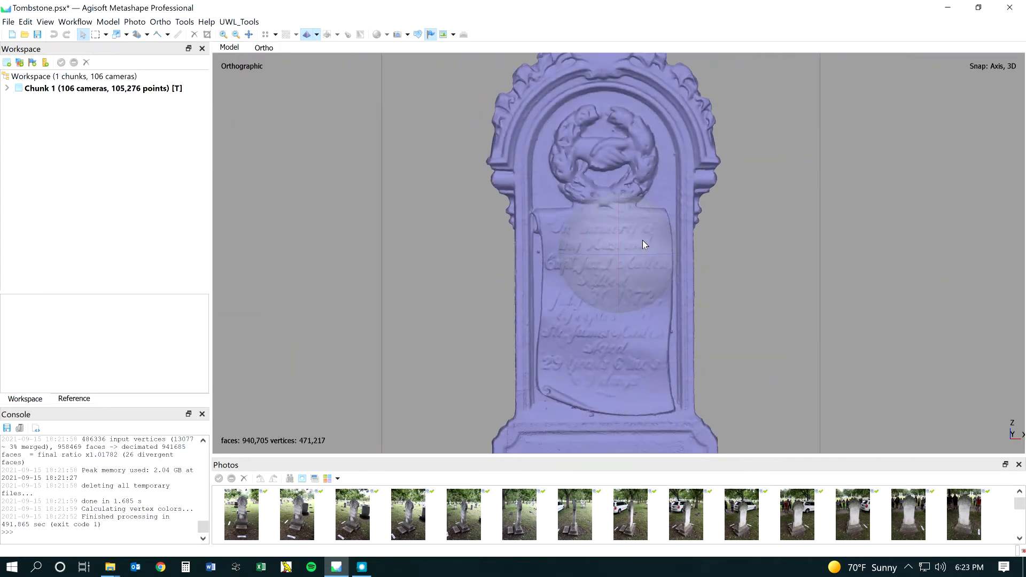
drag(643, 246, 567, 243)
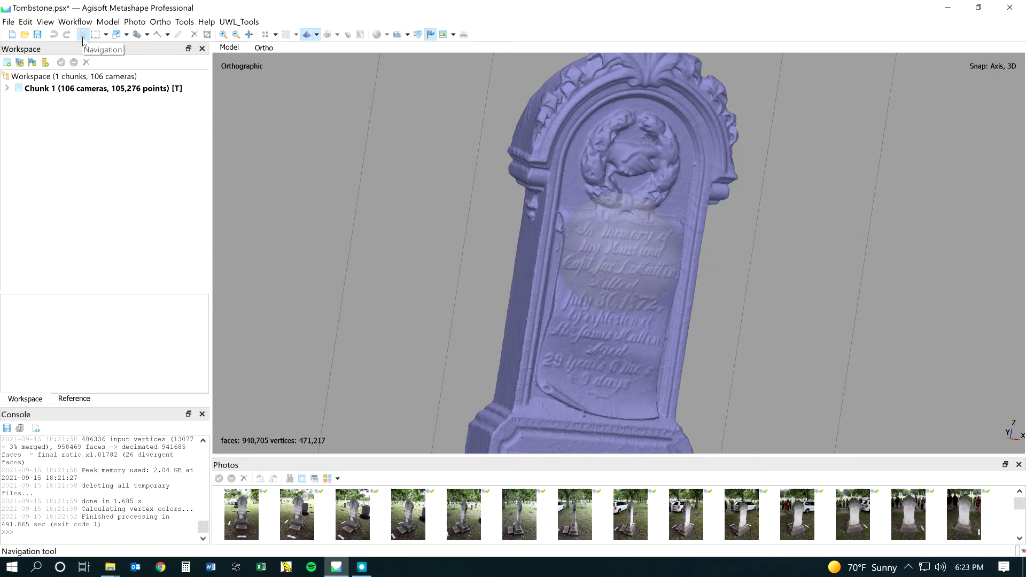
click(136, 36)
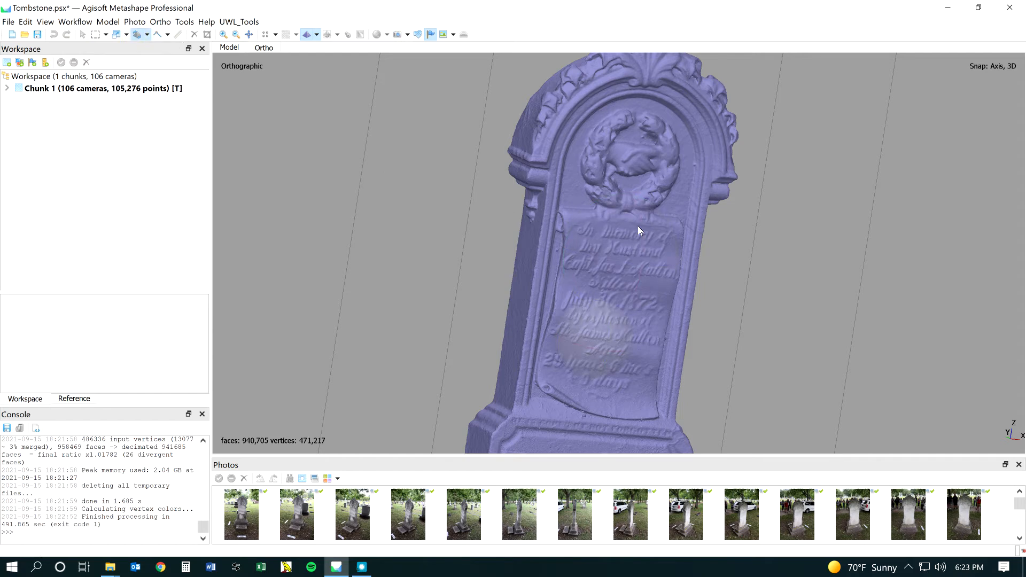
click(83, 35)
drag(606, 239, 569, 172)
scroll(554, 255, down, 3)
scroll(594, 257, up, 10)
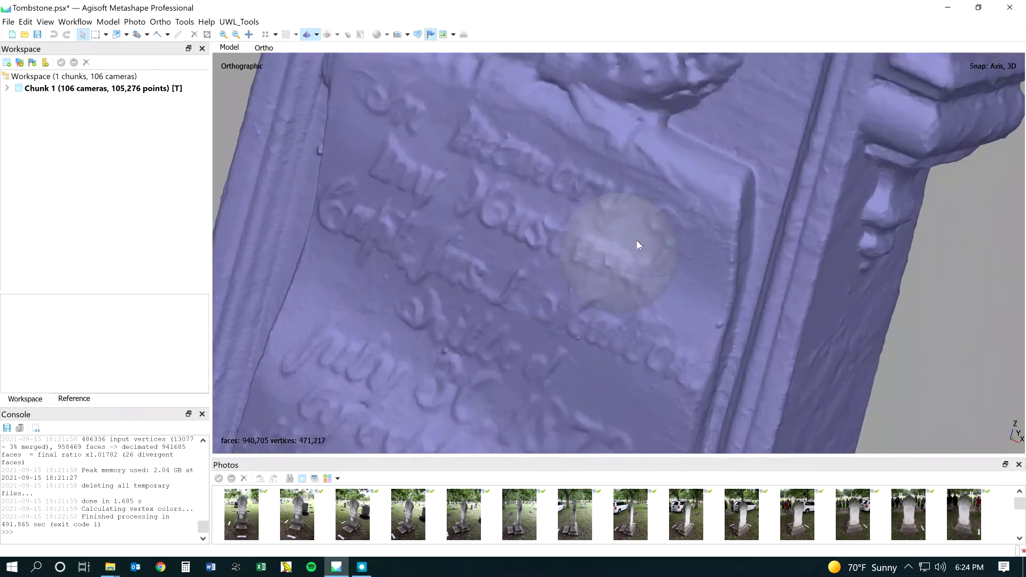
drag(637, 240, 658, 224)
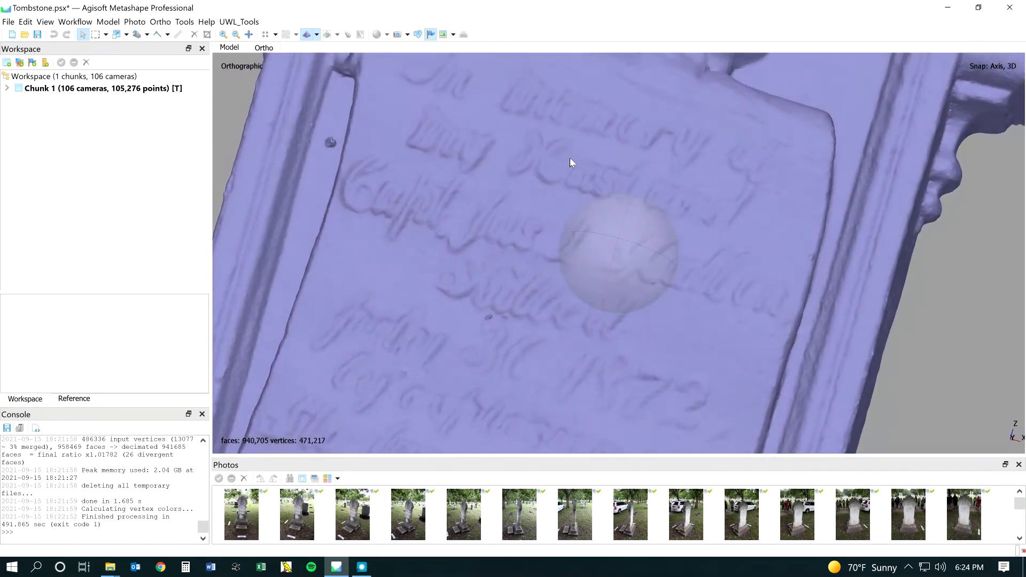
Display the mesh as Model Wireframe and examine the triangle density around the inscription scroll and the wreath carving
click(317, 34)
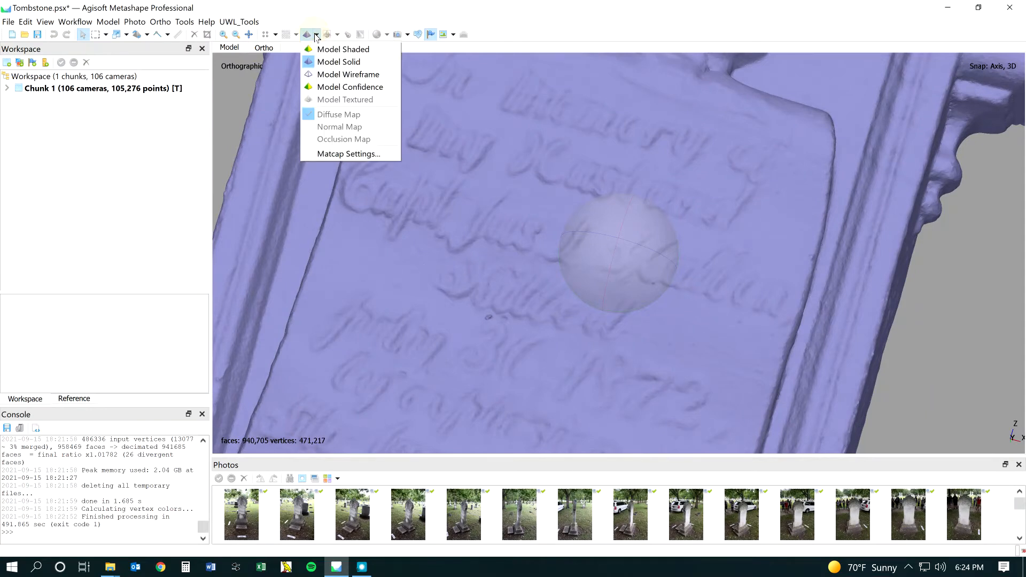
click(323, 75)
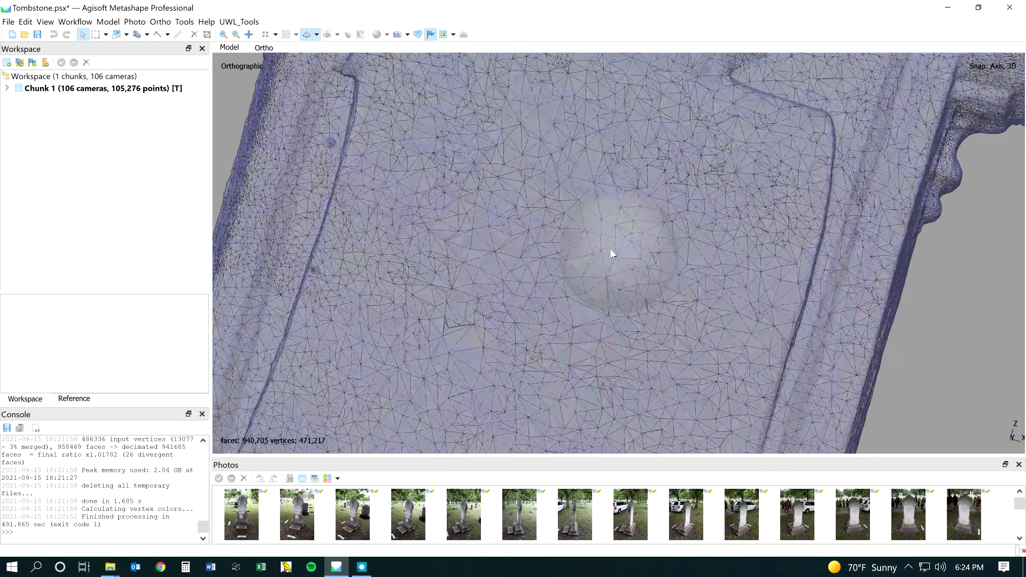
drag(644, 265, 623, 274)
middle_drag(616, 205, 462, 447)
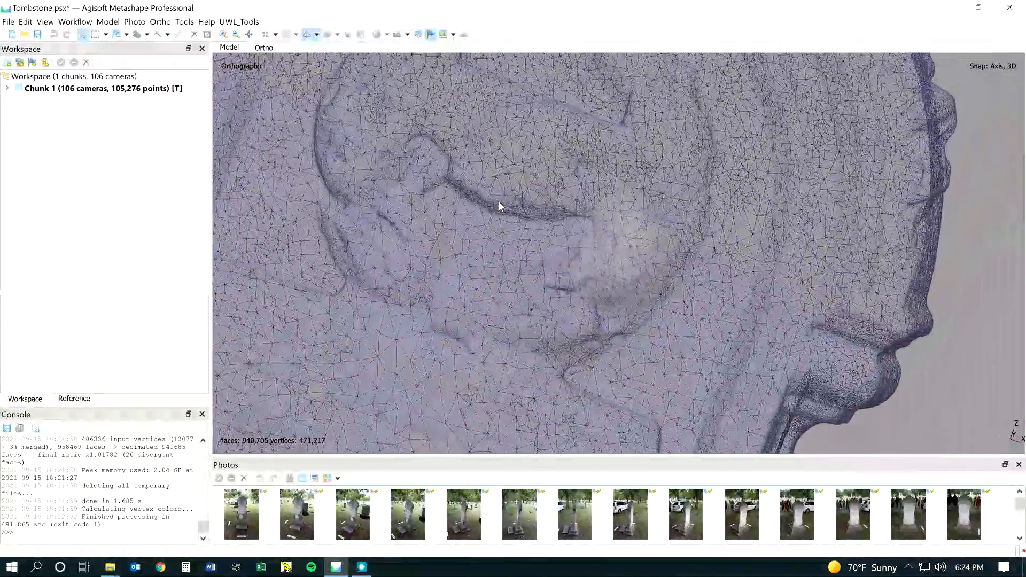
scroll(500, 207, up, 3)
drag(636, 238, 597, 225)
scroll(617, 216, down, 10)
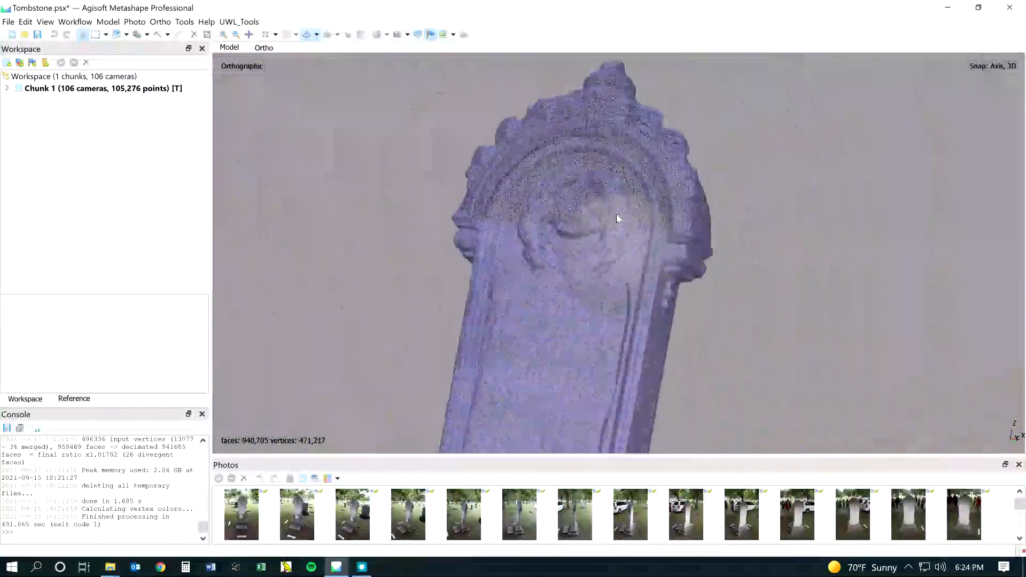
Examine the wireframe of the tombstone's pedestal and base, then view the whole model from directly above
middle_drag(587, 339, 582, 155)
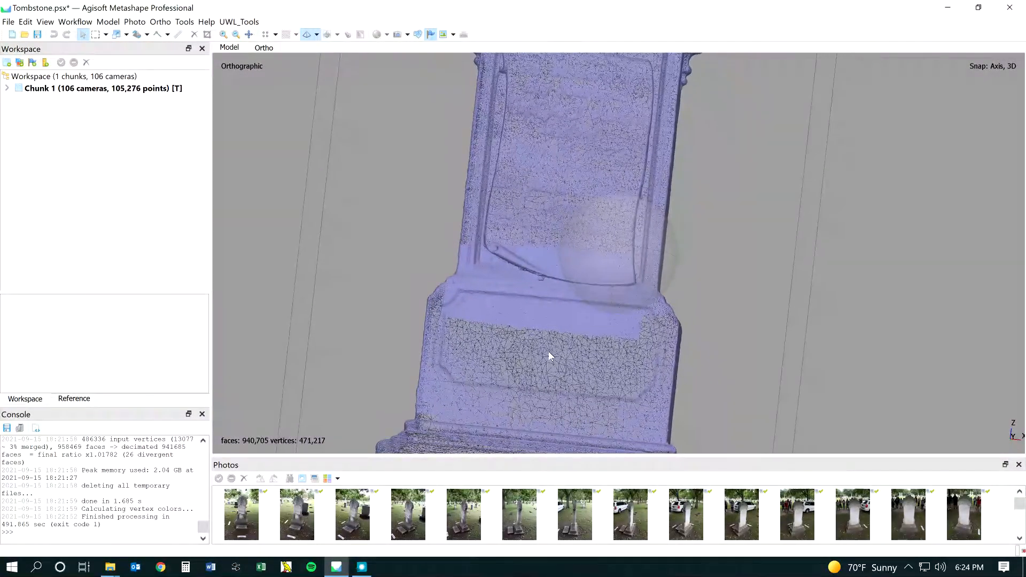
drag(623, 263, 556, 270)
middle_drag(485, 394, 600, 299)
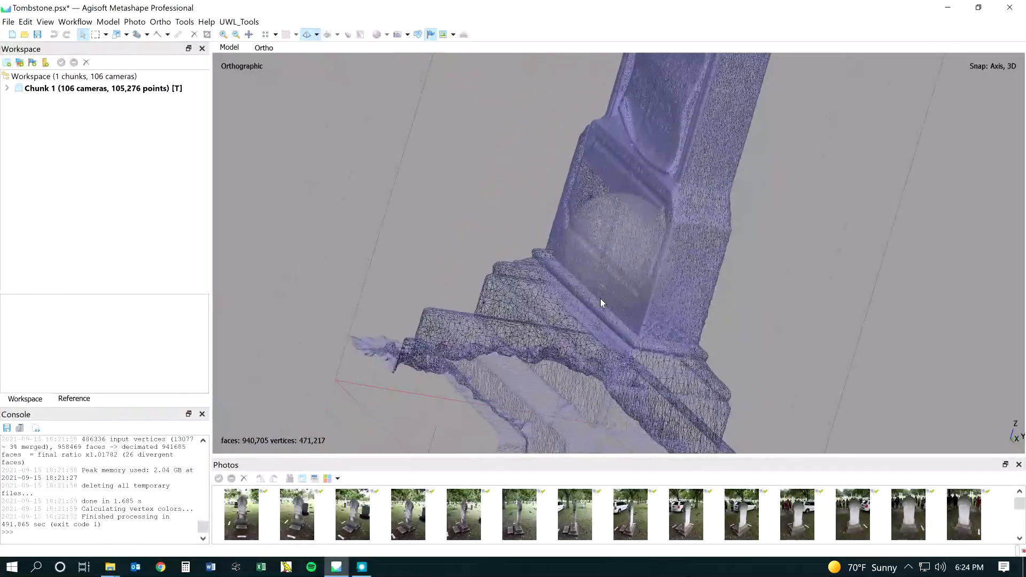
scroll(600, 305, up, 3)
mouse_move(612, 242)
mouse_down()
mouse_move(664, 264)
mouse_move(643, 239)
mouse_move(615, 238)
mouse_up()
scroll(646, 243, down, 8)
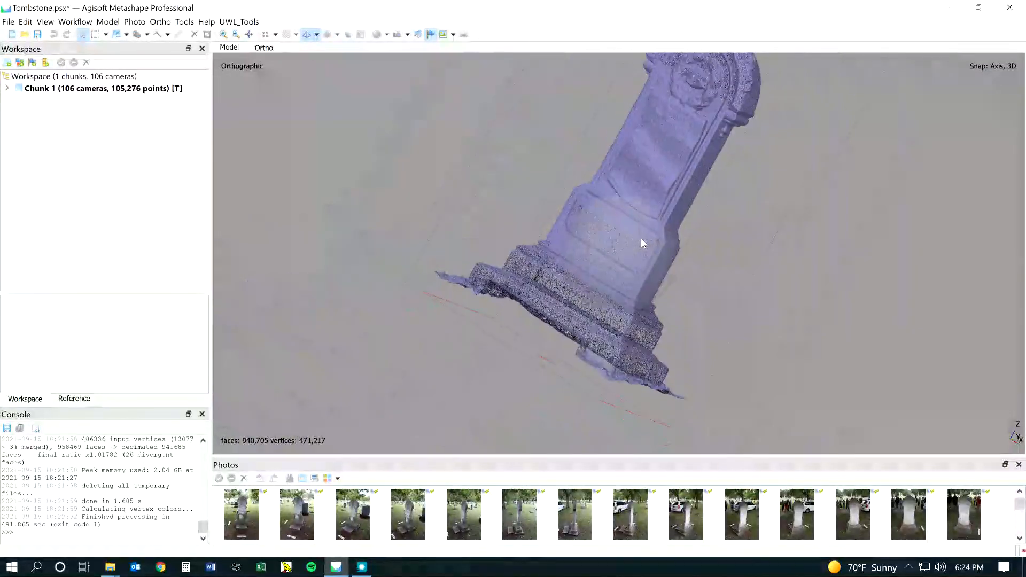
drag(435, 223, 455, 270)
scroll(632, 238, up, 3)
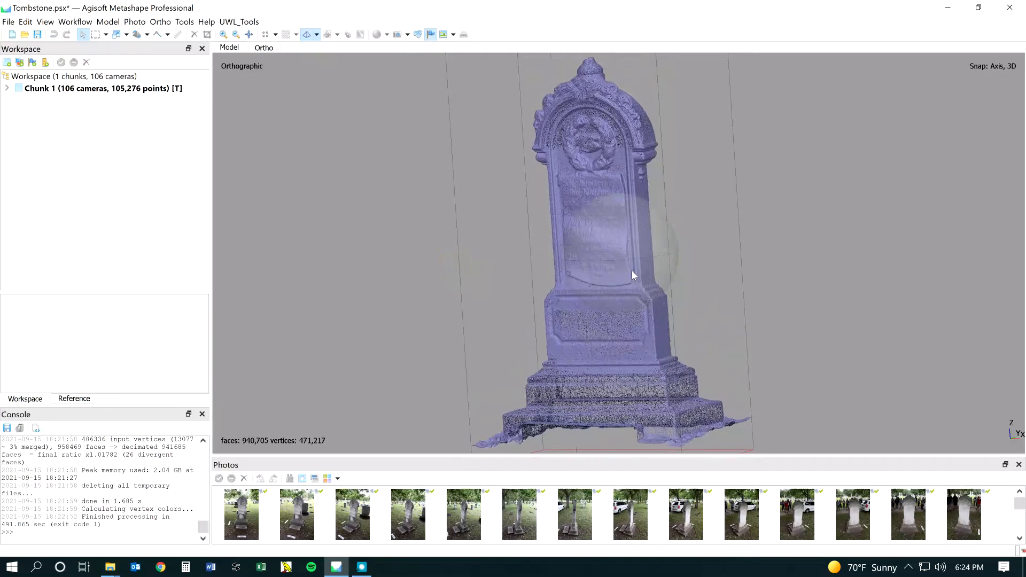
key(KP_7)
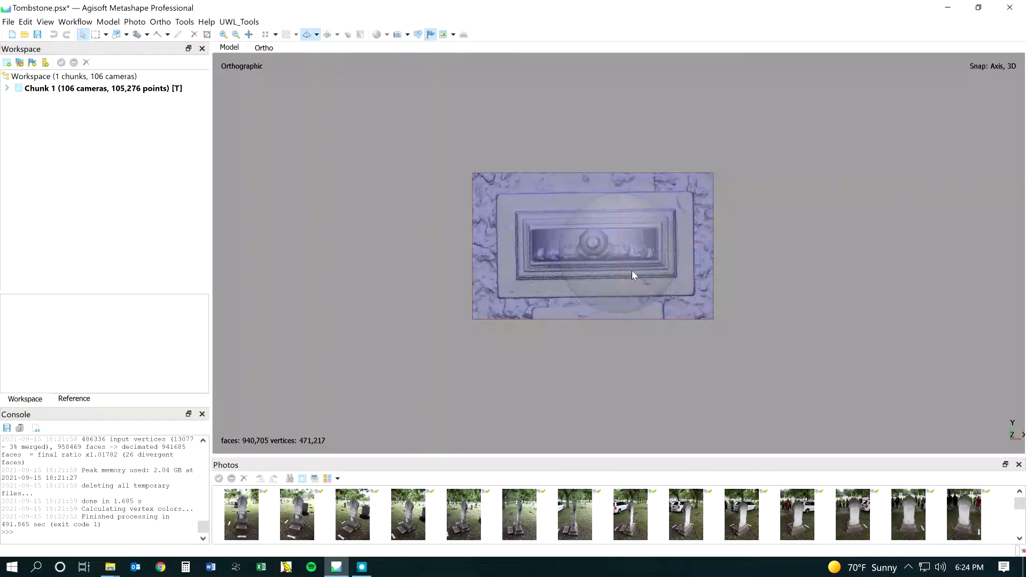
Display the mesh as Model Shaded and view the tombstone from the front, from both sides and from above
key(KP_1)
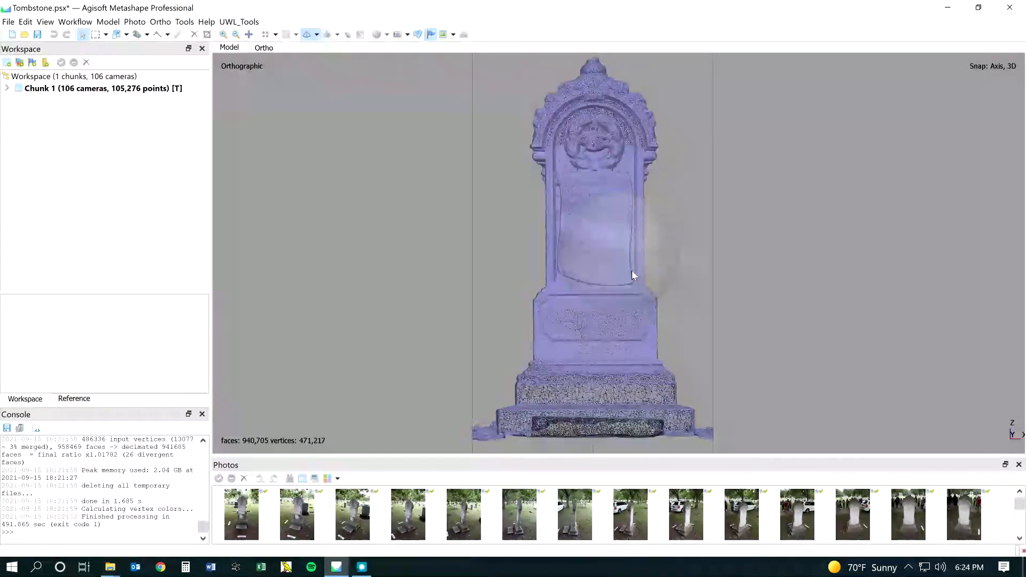
click(317, 35)
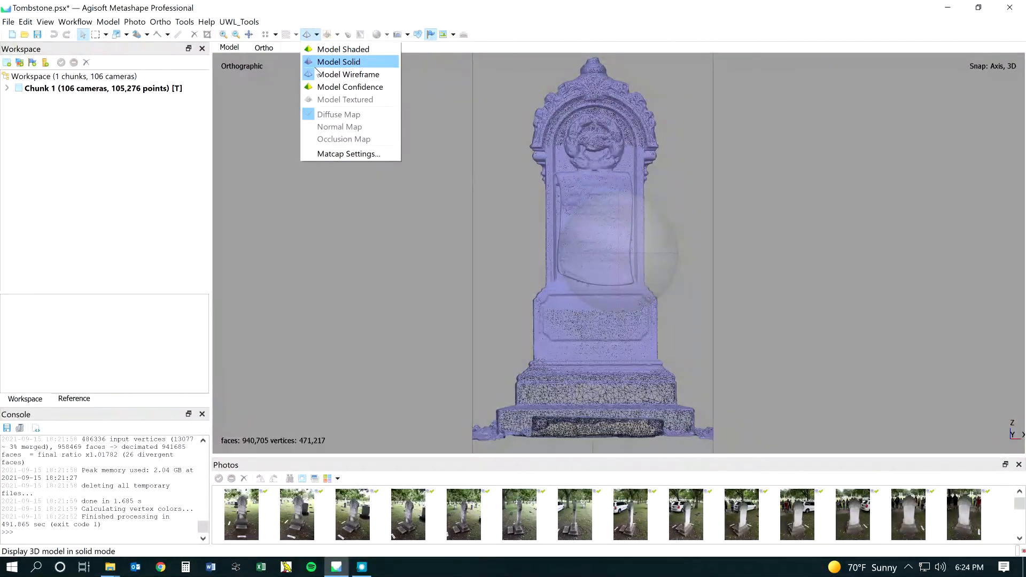
click(328, 49)
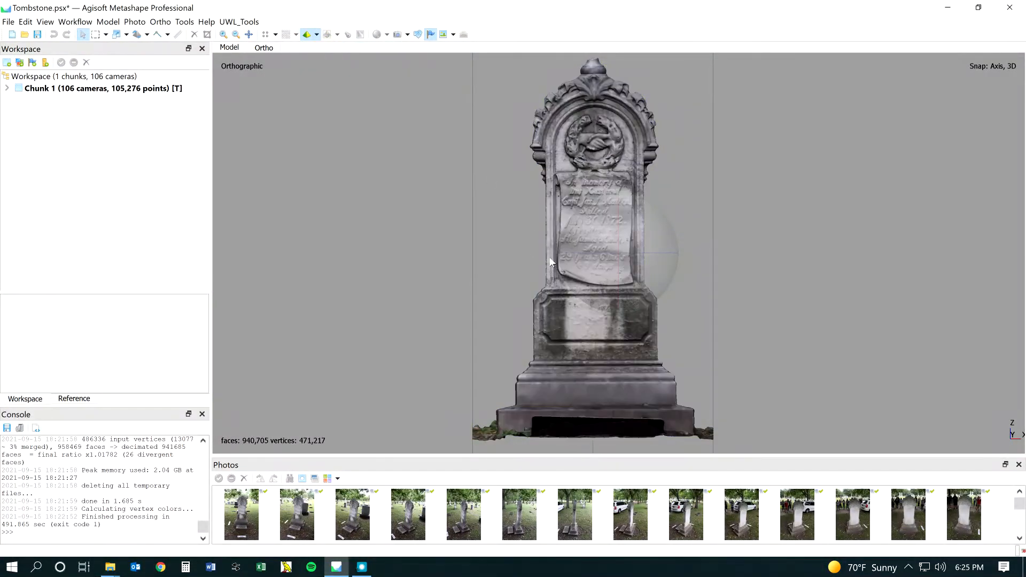
key(KP_3)
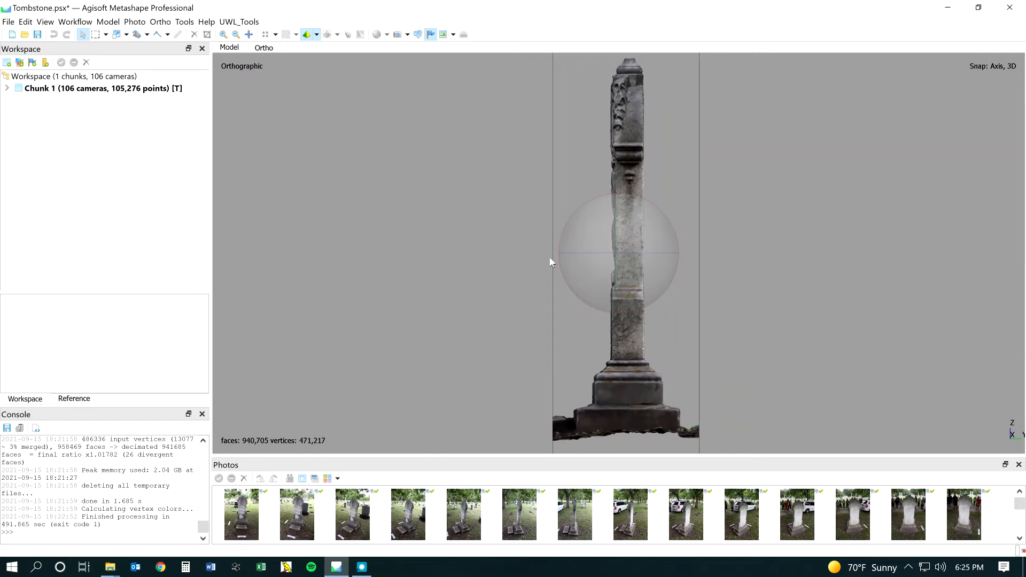
key(ctrl+KP_3)
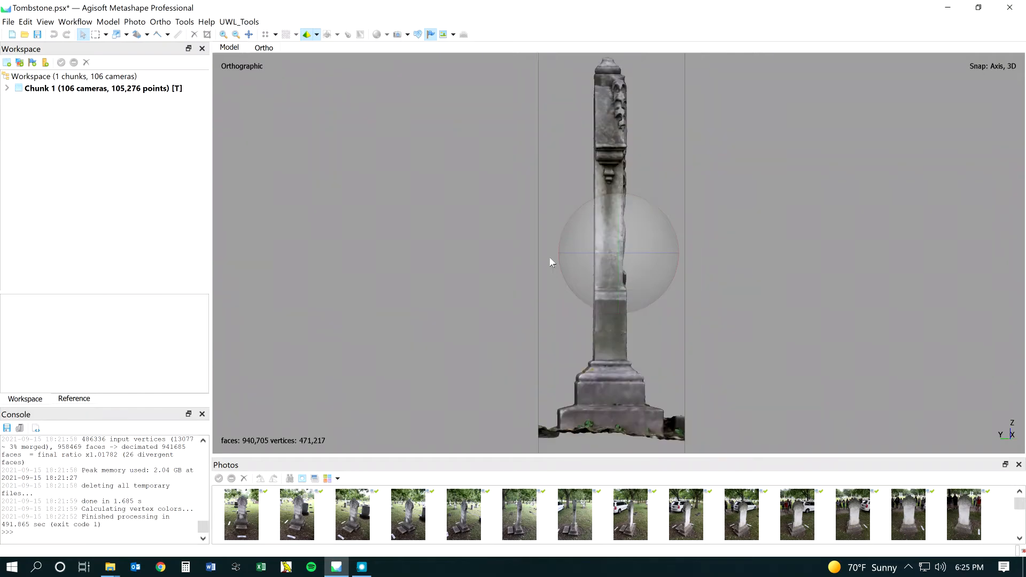
key(KP_7)
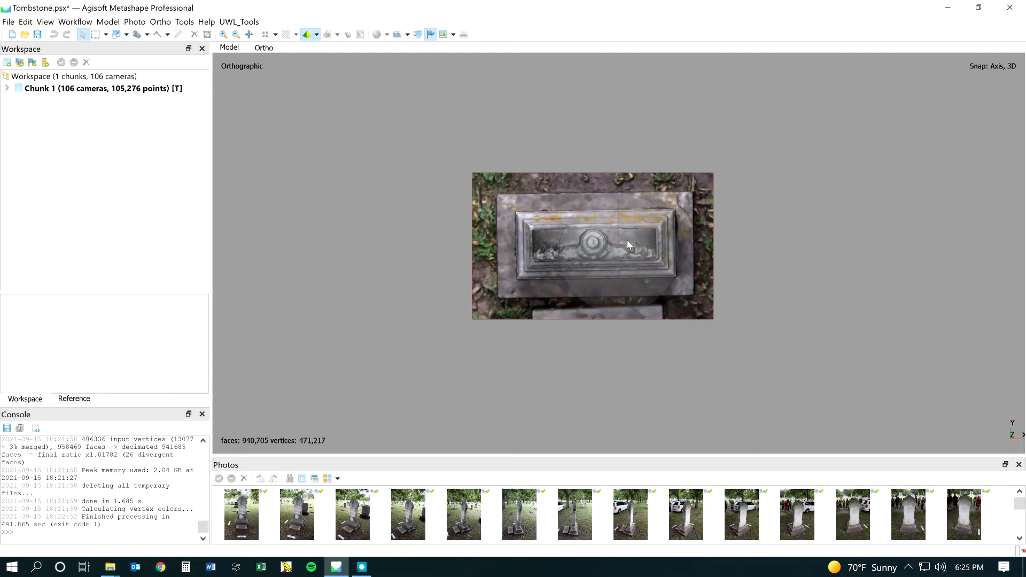
right_drag(597, 223, 570, 87)
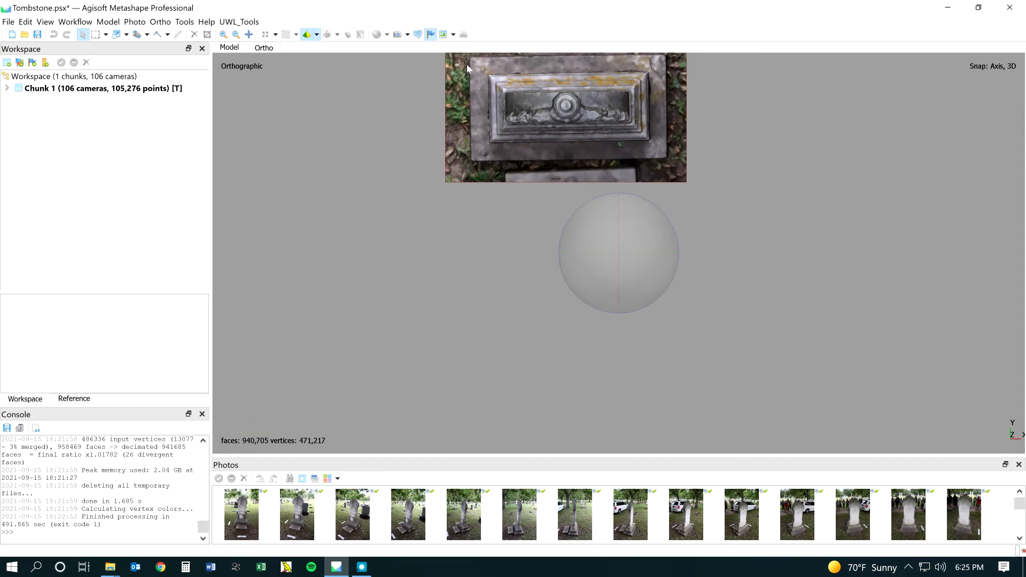
right_drag(562, 134, 572, 91)
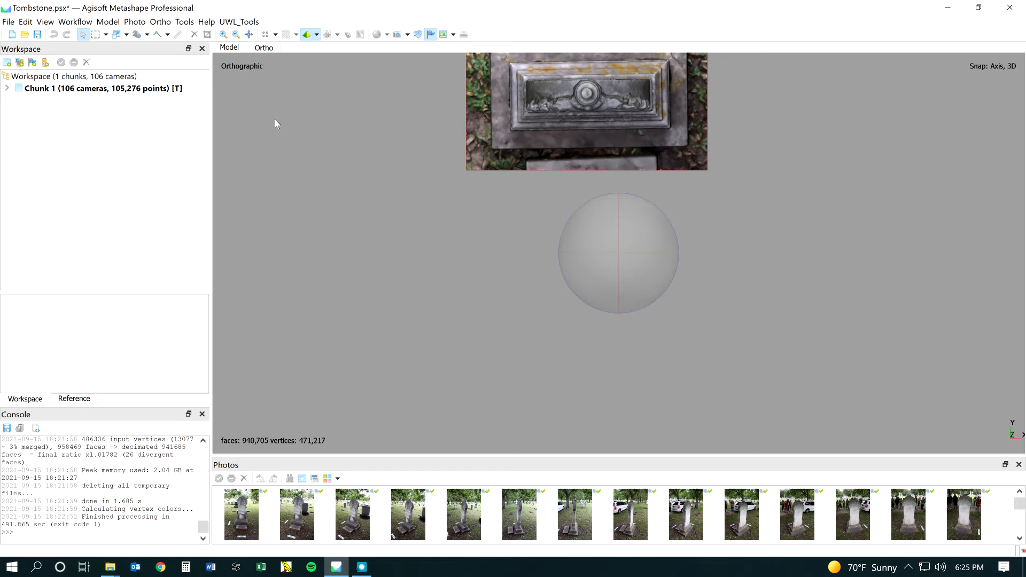
Rotate the tombstone object slightly clockwise in the top view so it sits off the coordinate axes
click(137, 35)
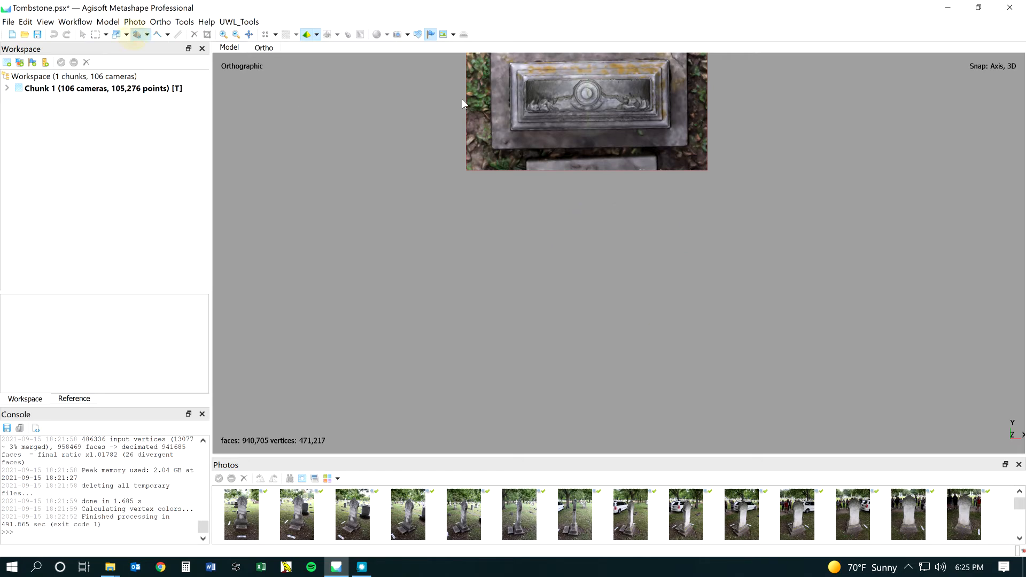
scroll(594, 155, up, 3)
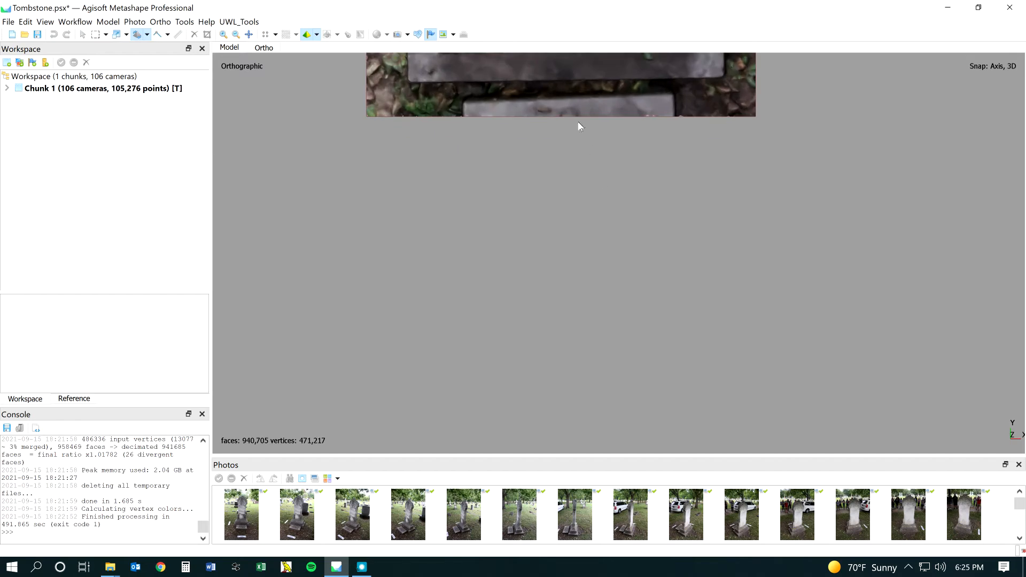
drag(585, 167, 593, 206)
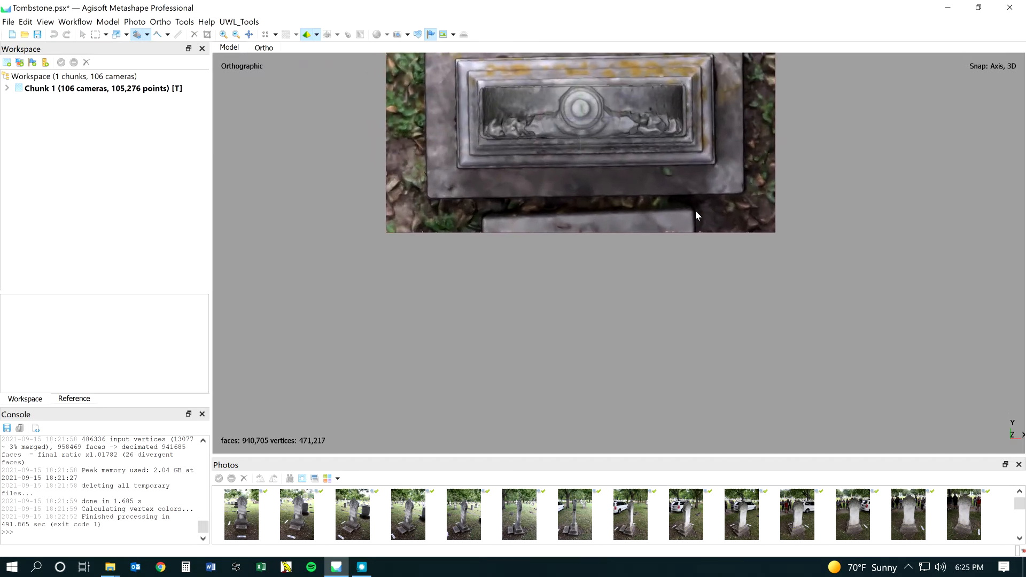
drag(830, 192, 828, 194)
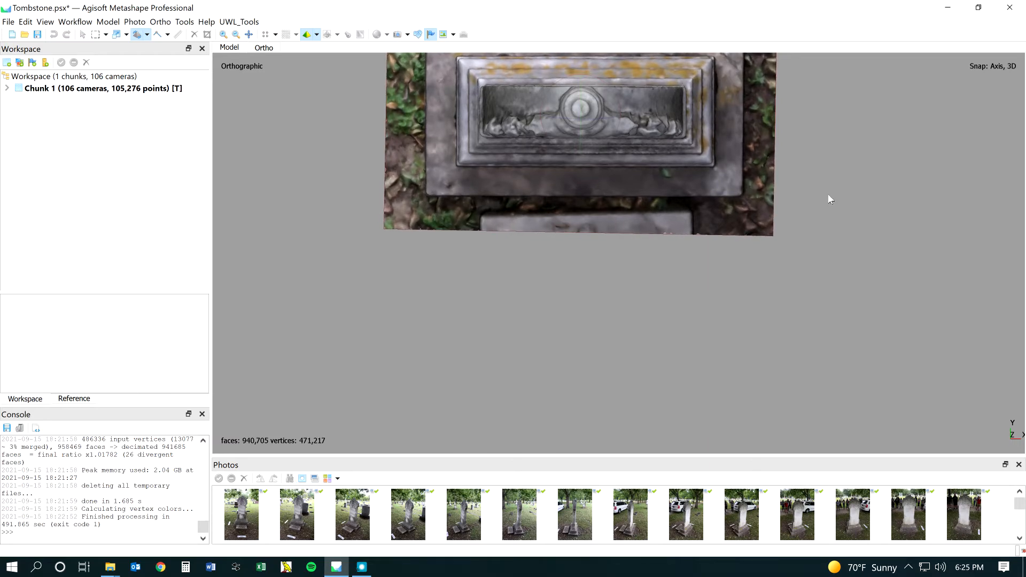
Examine the rotated tombstone and its bounding box from the front and from the side
key(1)
middle_drag(606, 204, 314, 210)
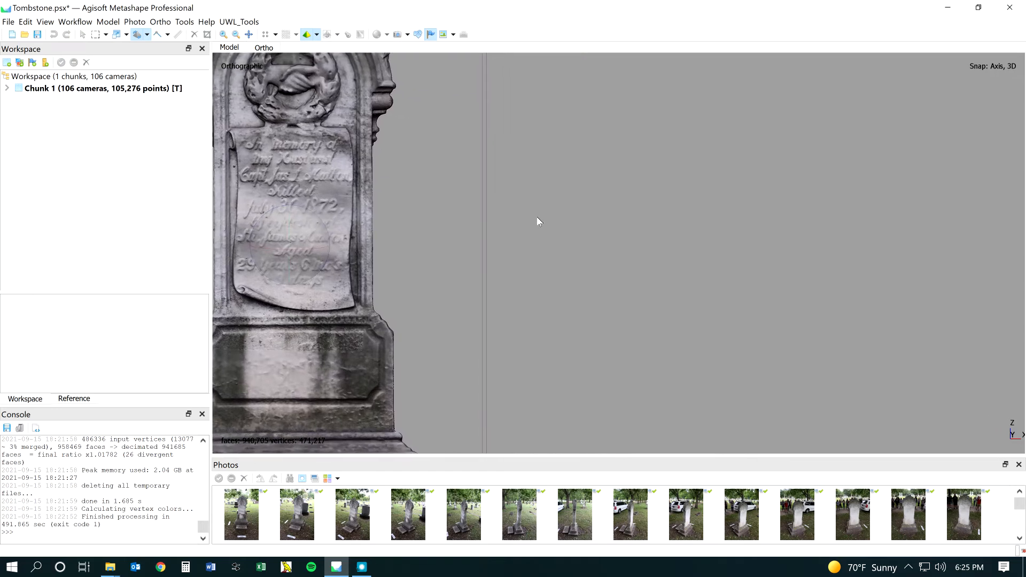
right_drag(352, 210, 579, 224)
key(3)
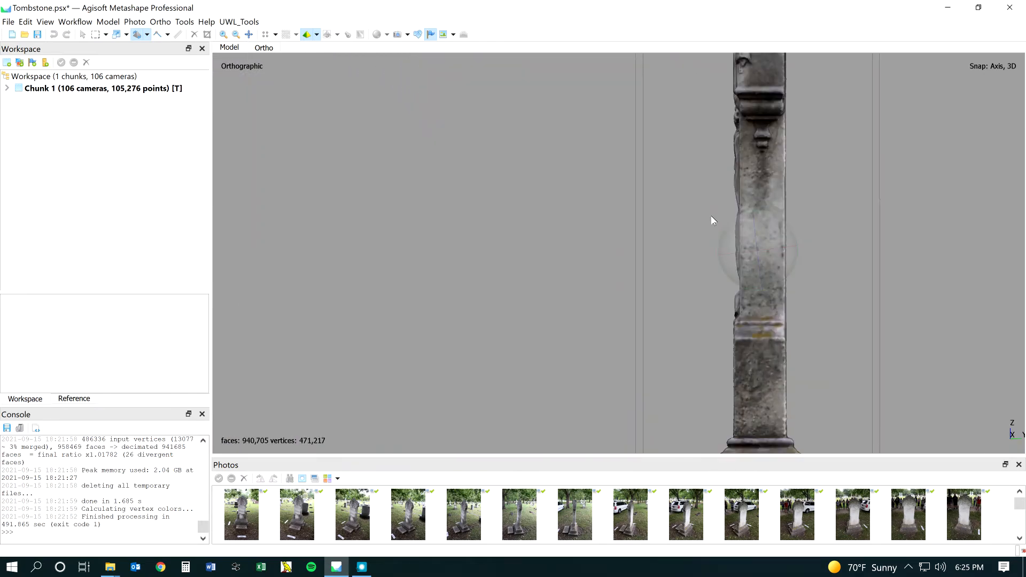
right_drag(793, 227, 194, 230)
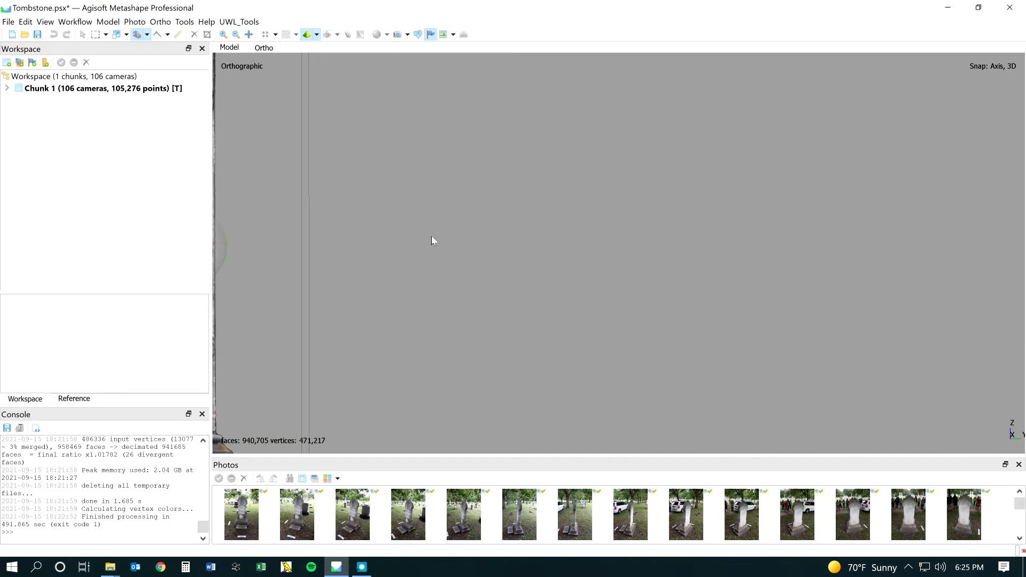
scroll(429, 236, down, 1)
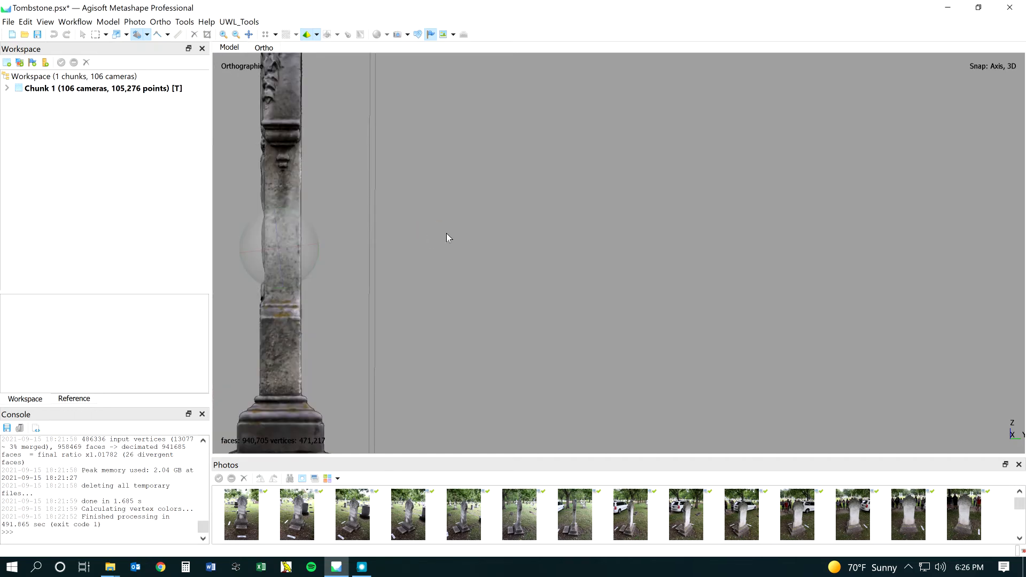
scroll(446, 233, down, 2)
right_drag(404, 246, 717, 241)
View the tombstone from above and align the bounding box to the coordinate system with the UWL_Tools script
key(KP_7)
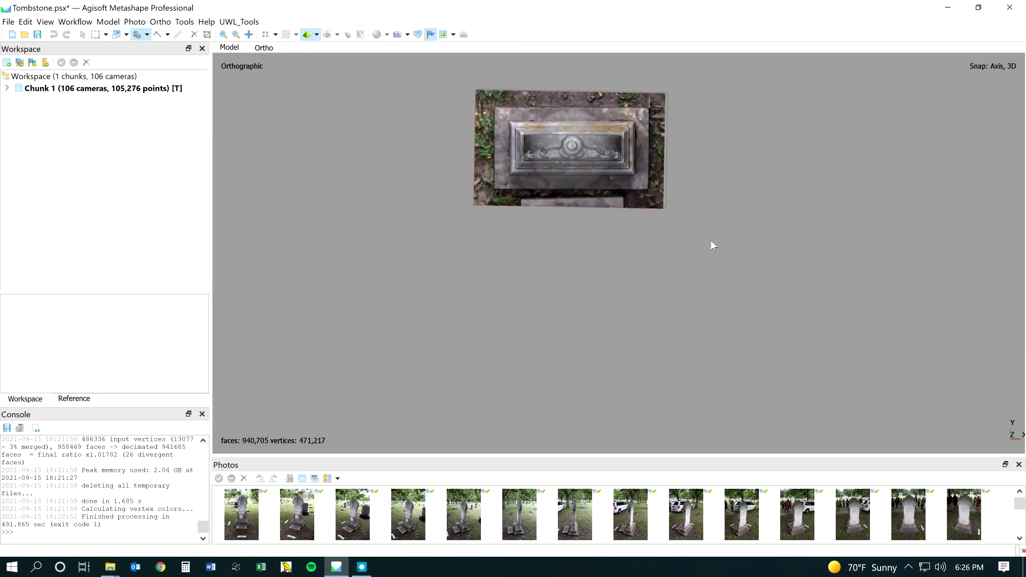
right_drag(565, 183, 560, 157)
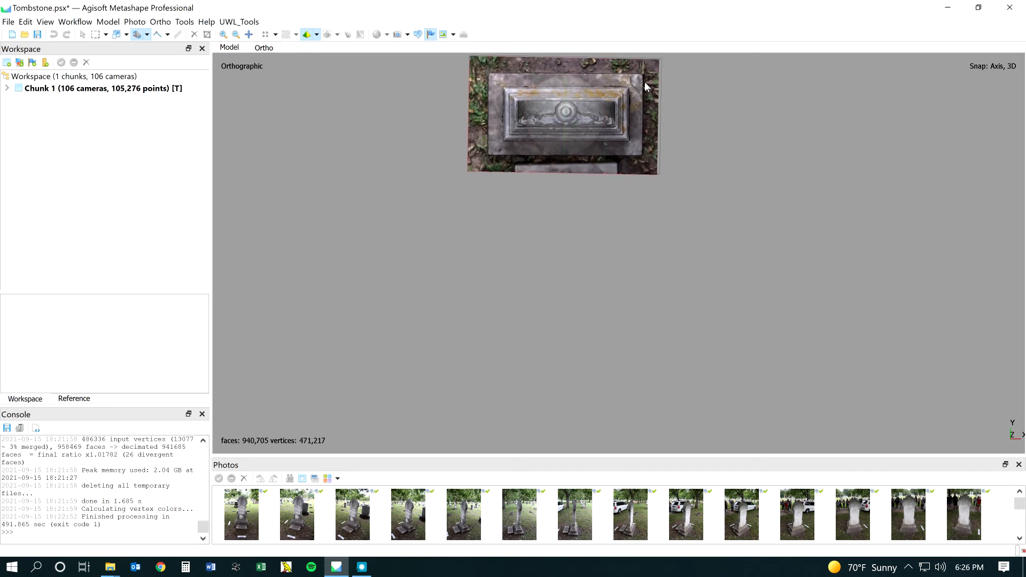
scroll(652, 79, up, 4)
right_drag(594, 110, 628, 342)
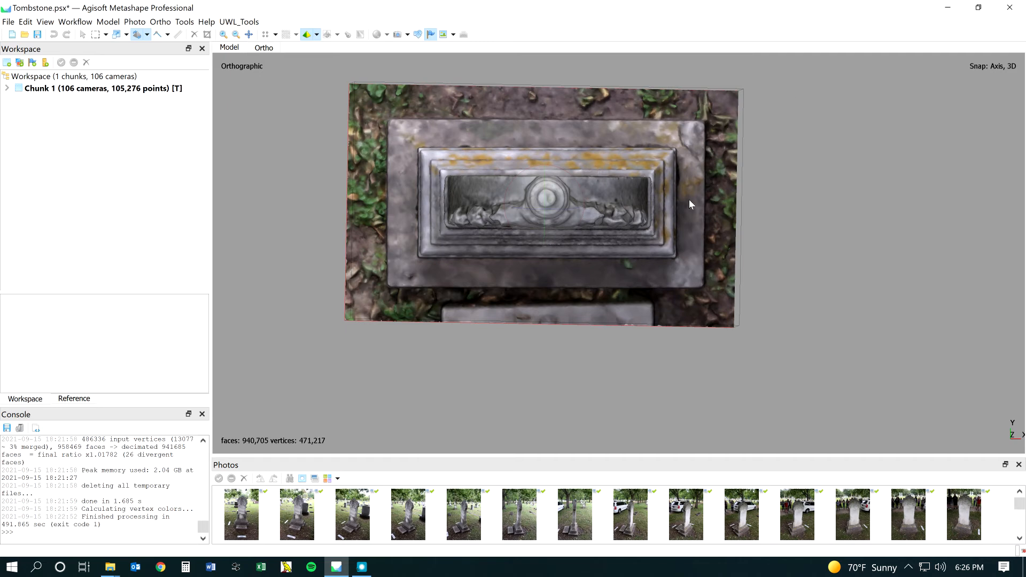
click(239, 22)
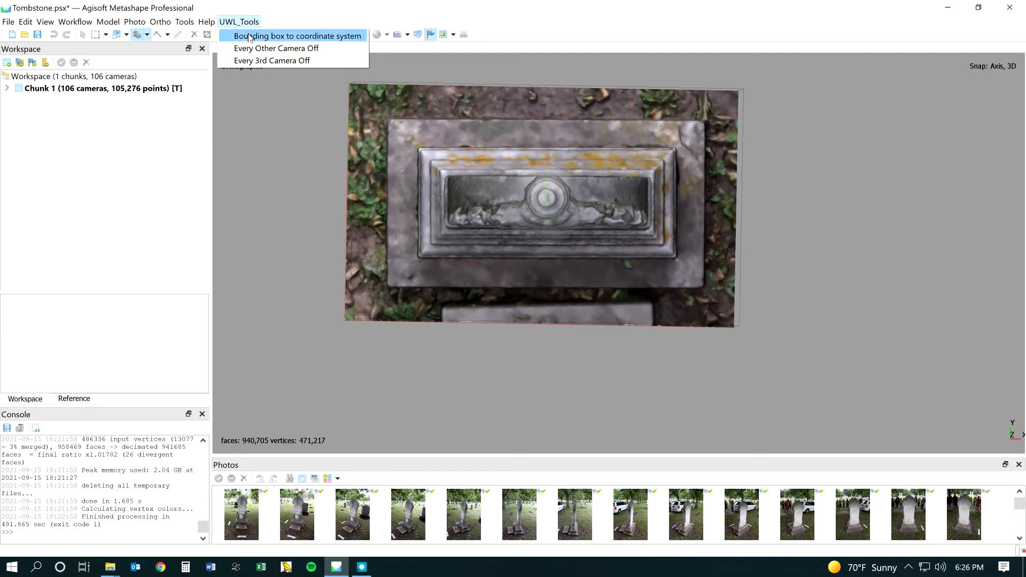
click(250, 37)
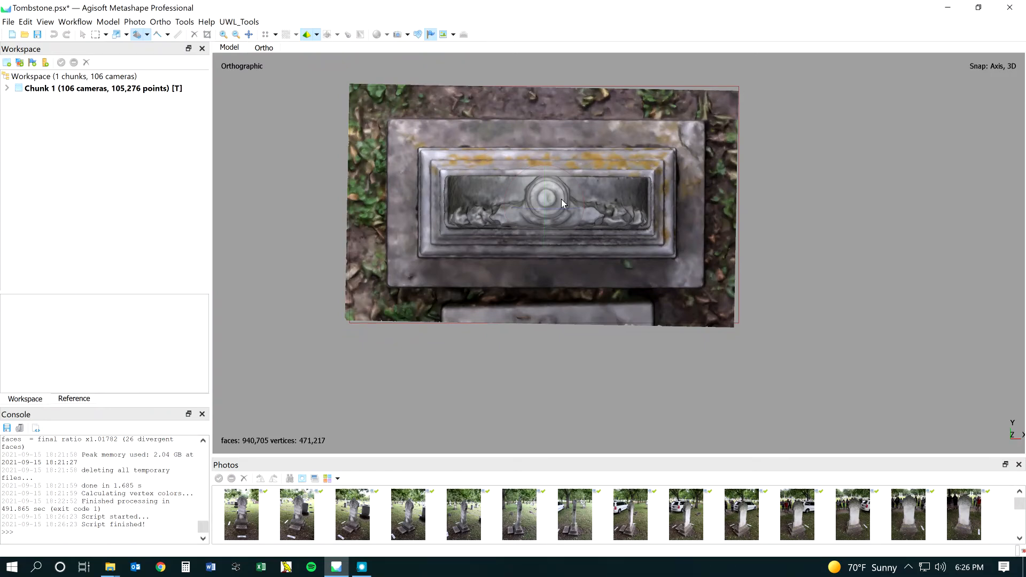
Check the tombstone against the realigned bounding box from the front and from above
key(KP_1)
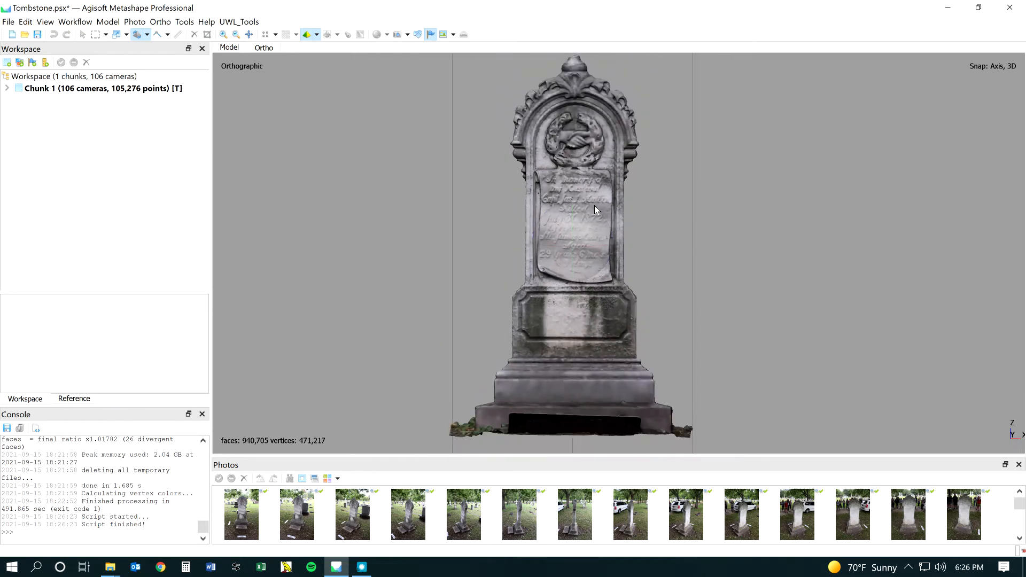
mouse_move(577, 209)
mouse_down()
mouse_move(594, 224)
mouse_move(582, 191)
mouse_move(583, 205)
mouse_move(568, 207)
mouse_up()
key(KP_7)
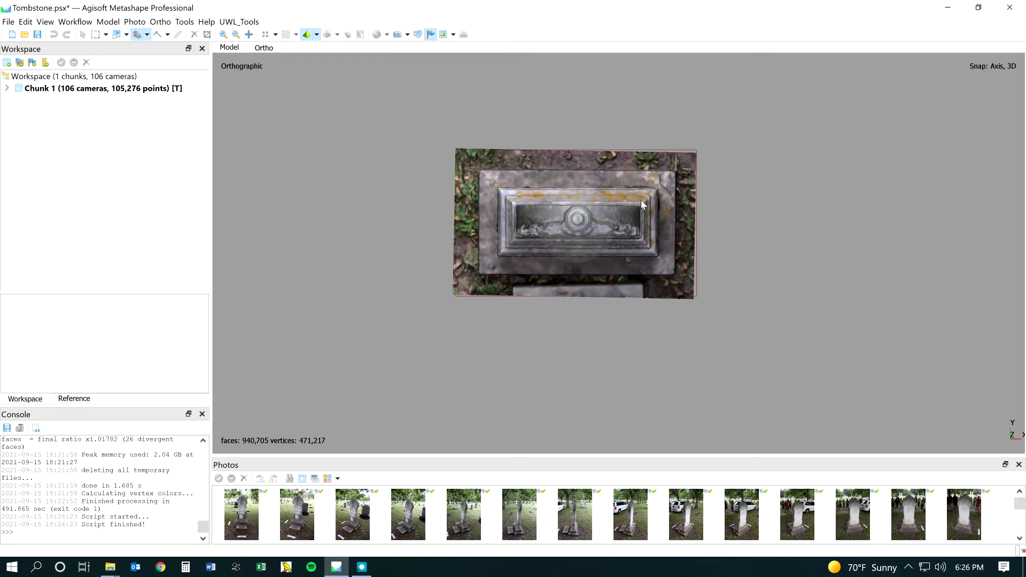
key(KP_1)
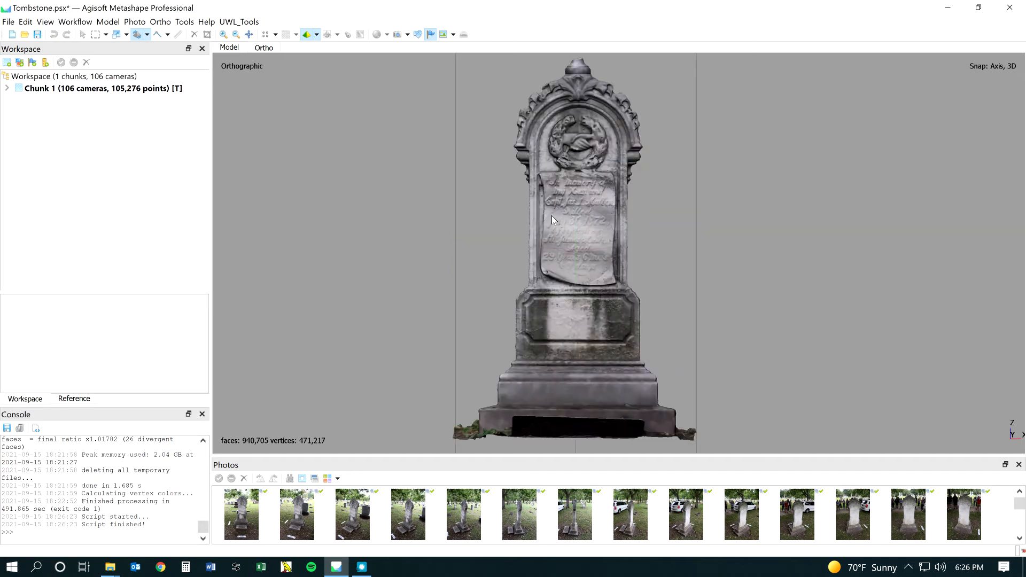
Review the Build Mesh settings for source data, quality and face count without building another mesh
click(79, 23)
click(81, 89)
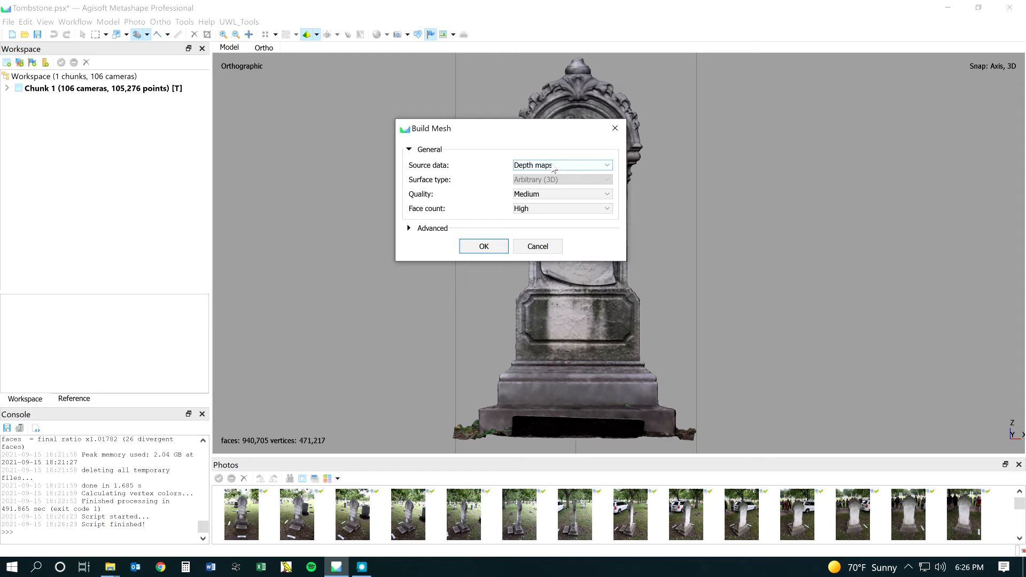
click(529, 247)
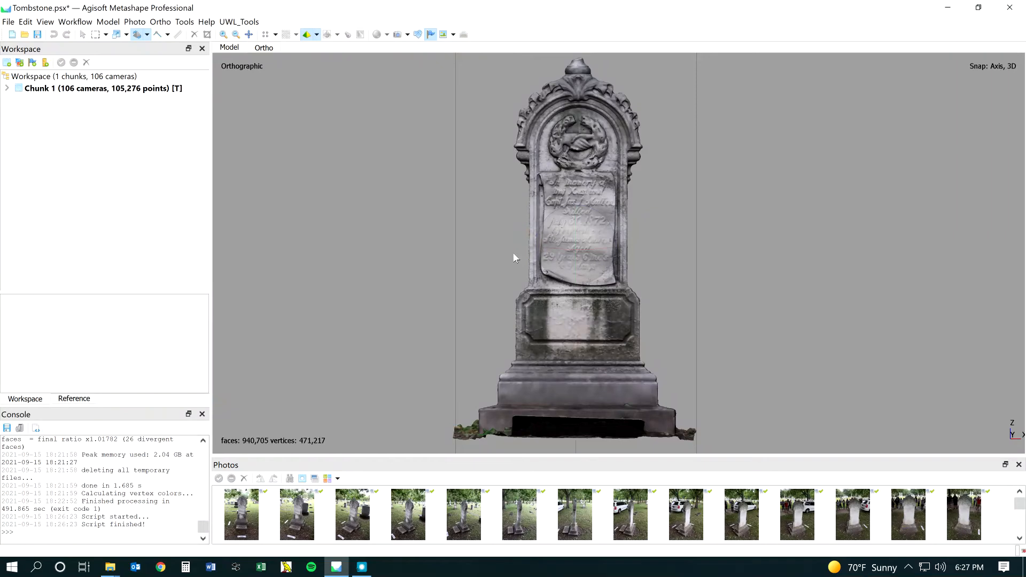
Expand the contents of Chunk 1 in the workspace and save the Tombstone project
click(7, 88)
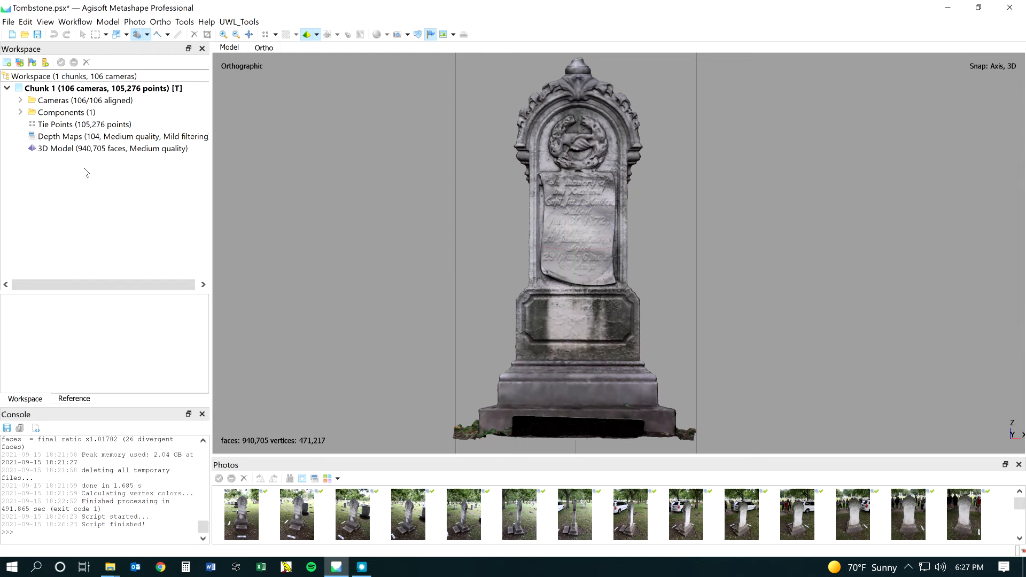
click(38, 36)
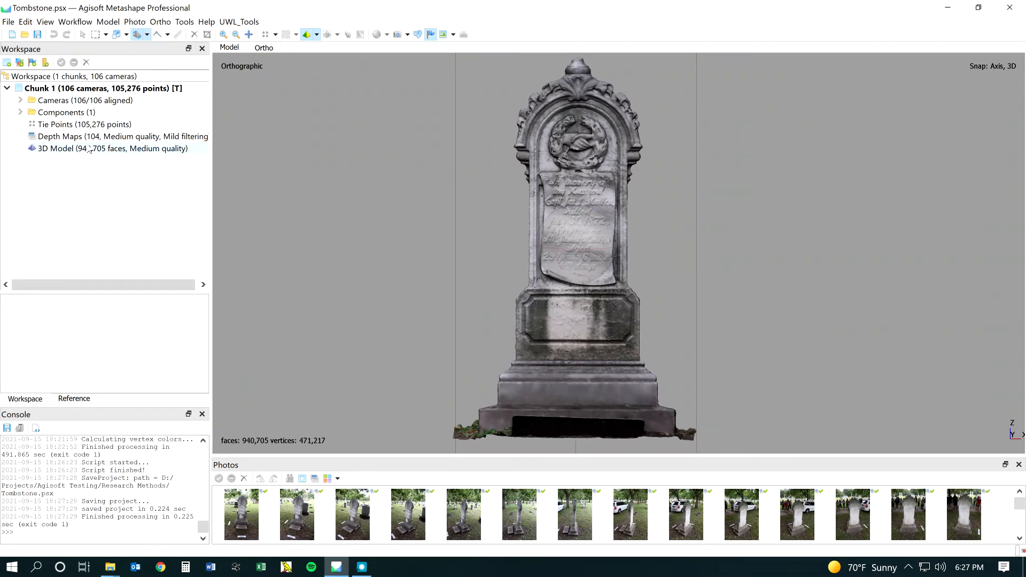
Build a diffuse map texture from images with Generic mapping, Mosaic blending, size 4096 x 1, hole filling and ghosting filter enabled
click(72, 22)
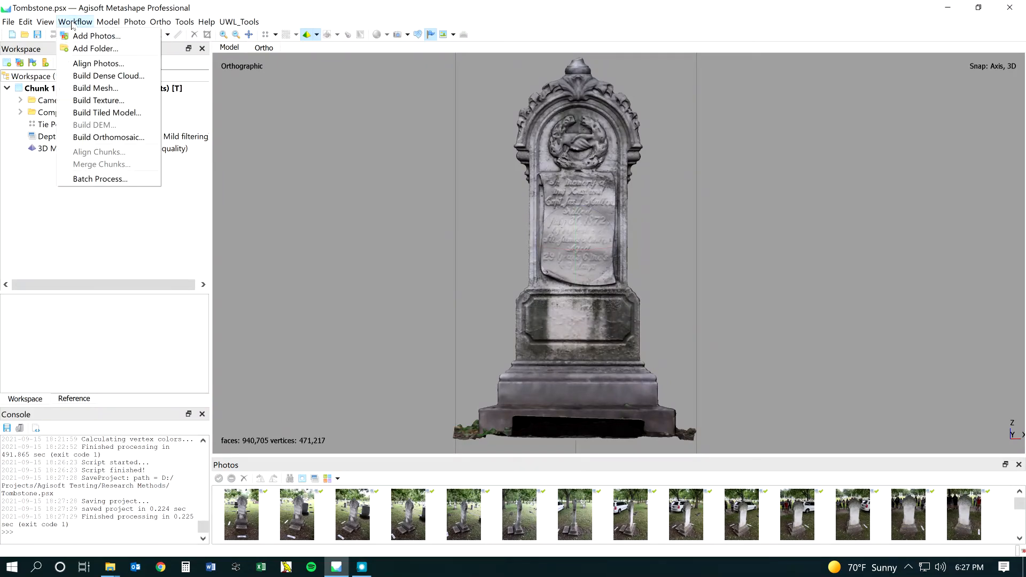
click(99, 101)
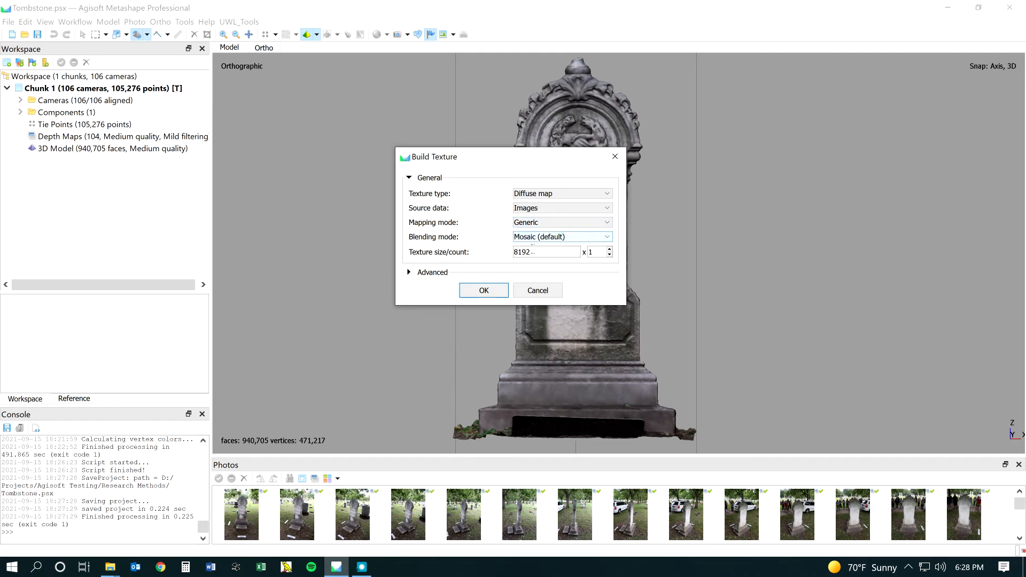
drag(532, 252, 496, 252)
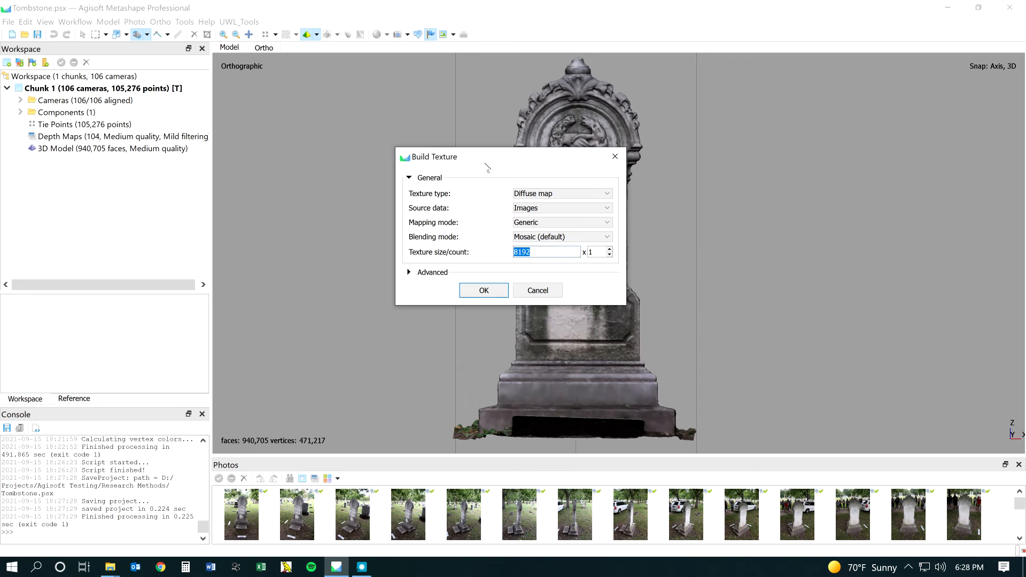
drag(486, 165, 358, 166)
text(4096)
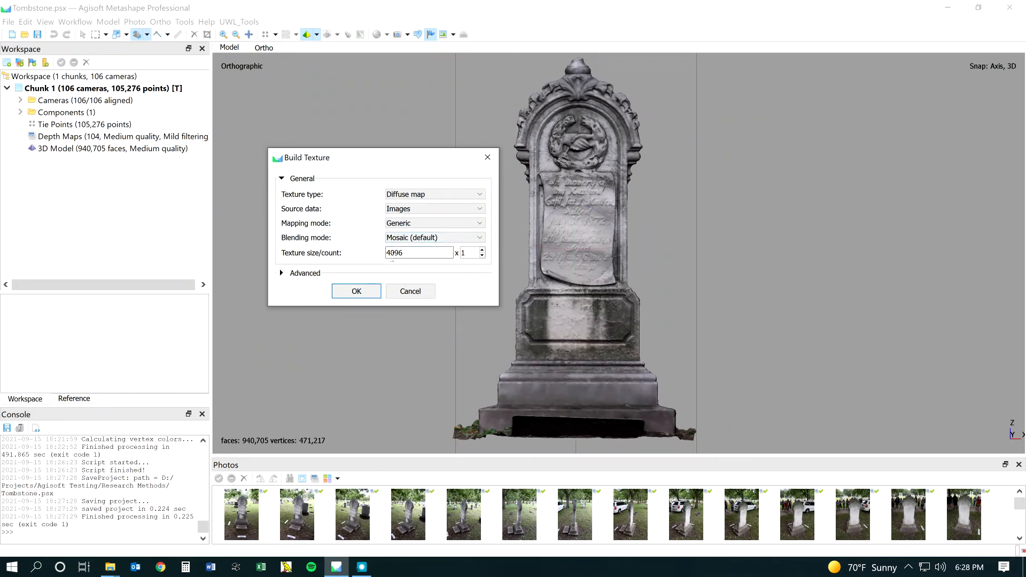
click(281, 274)
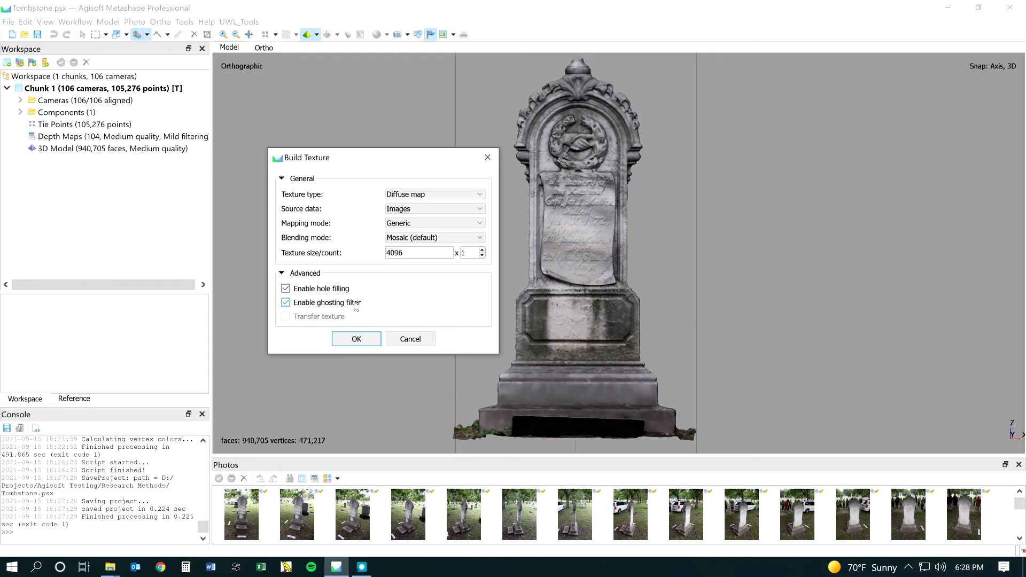
click(354, 341)
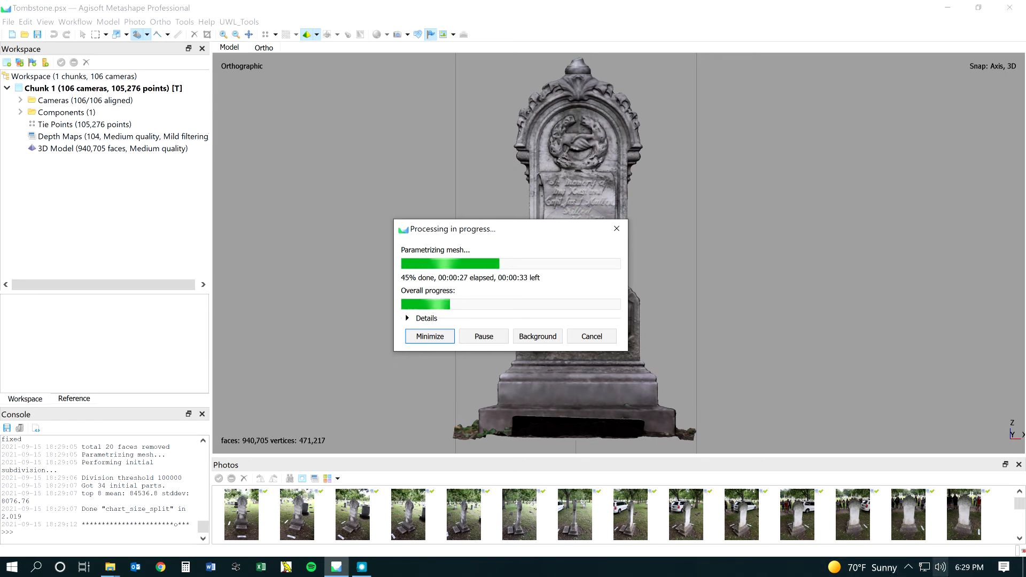
click(362, 566)
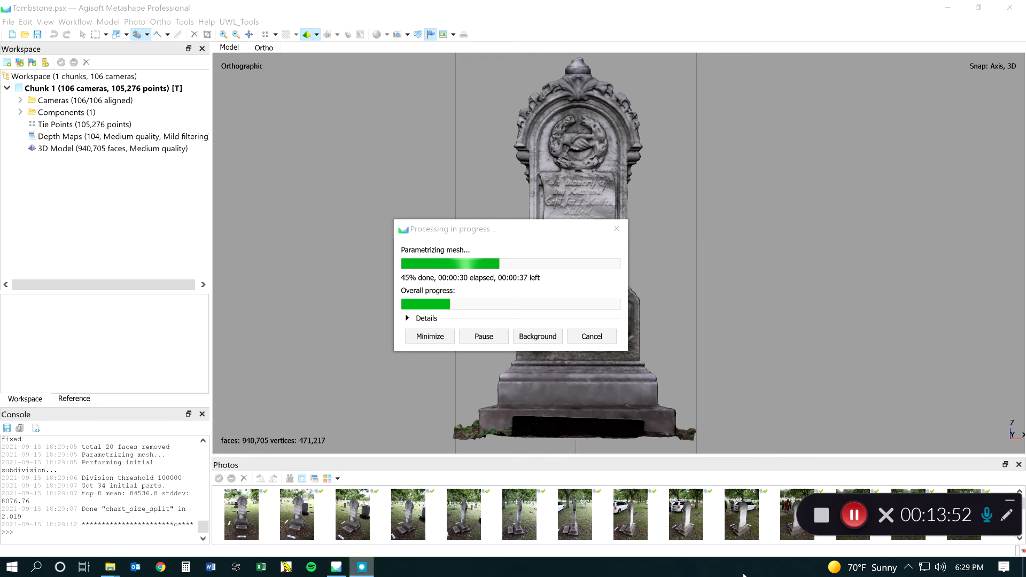
Display the tombstone's 3D model in textured mode
click(855, 518)
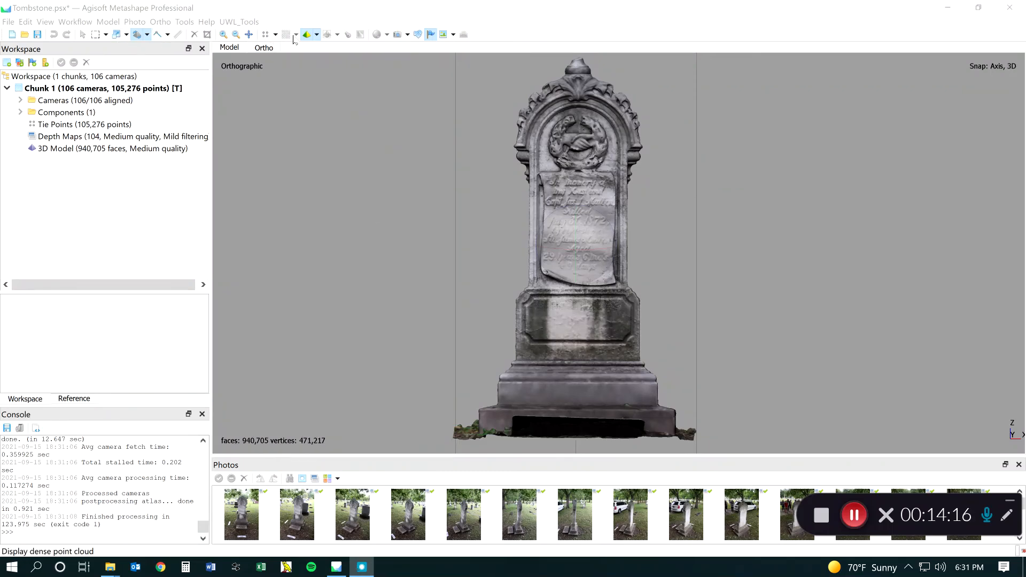
click(317, 35)
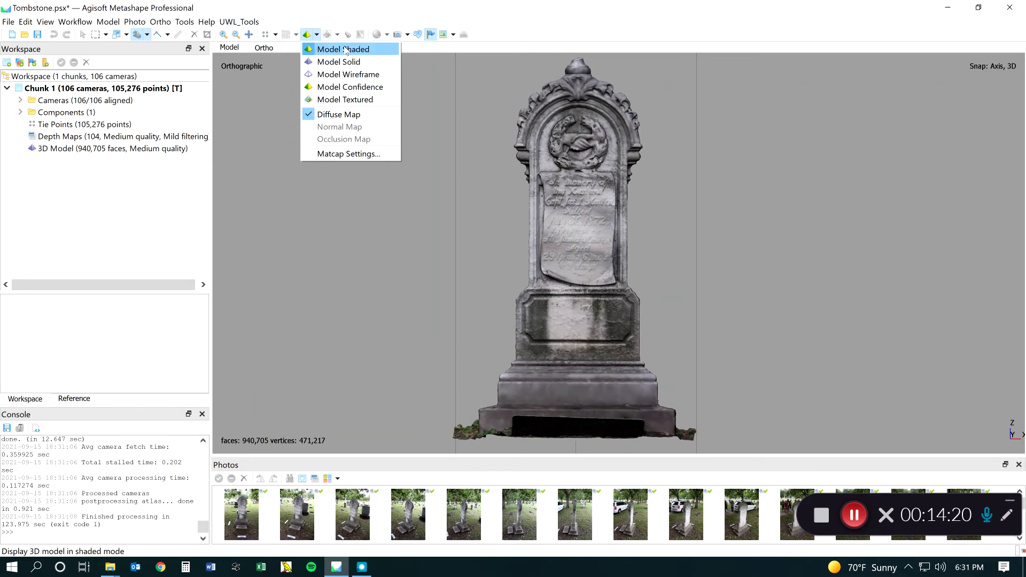
click(331, 100)
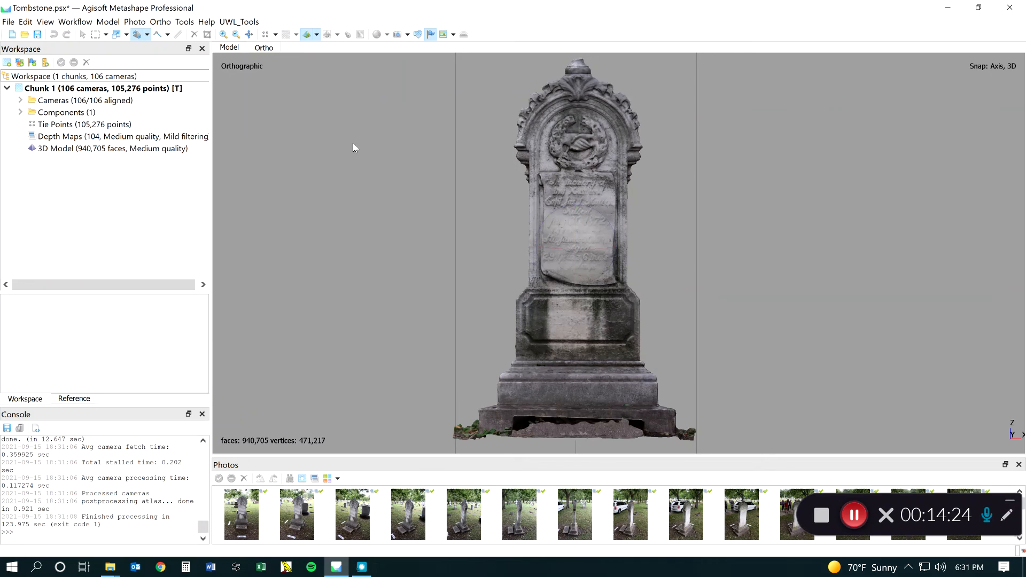
Examine the texture detail of the carved scroll inscription on the tombstone's front
scroll(565, 227, up, 3)
scroll(566, 229, up, 1)
scroll(527, 153, up, 4)
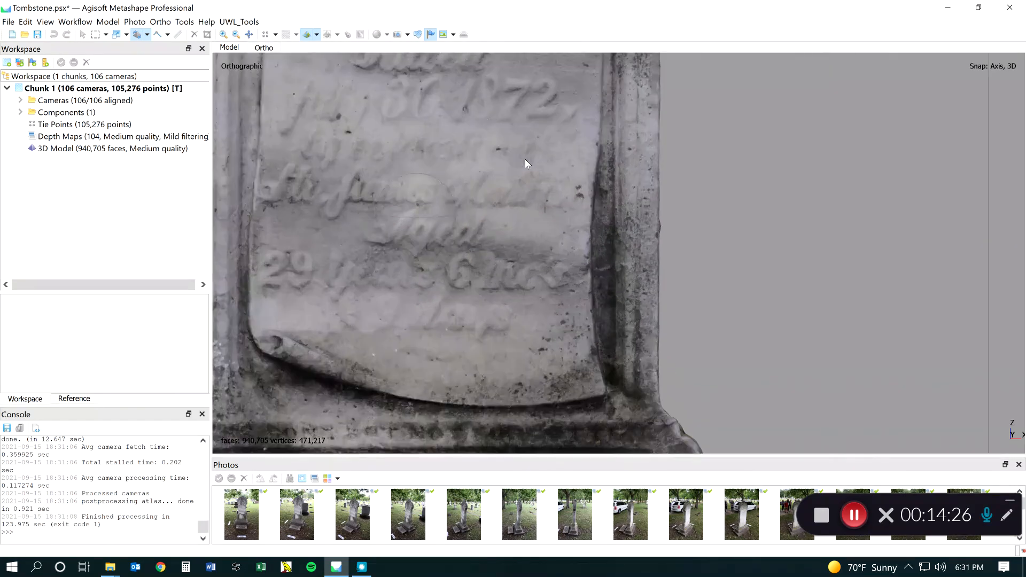
middle_drag(416, 143, 480, 332)
scroll(498, 206, up, 3)
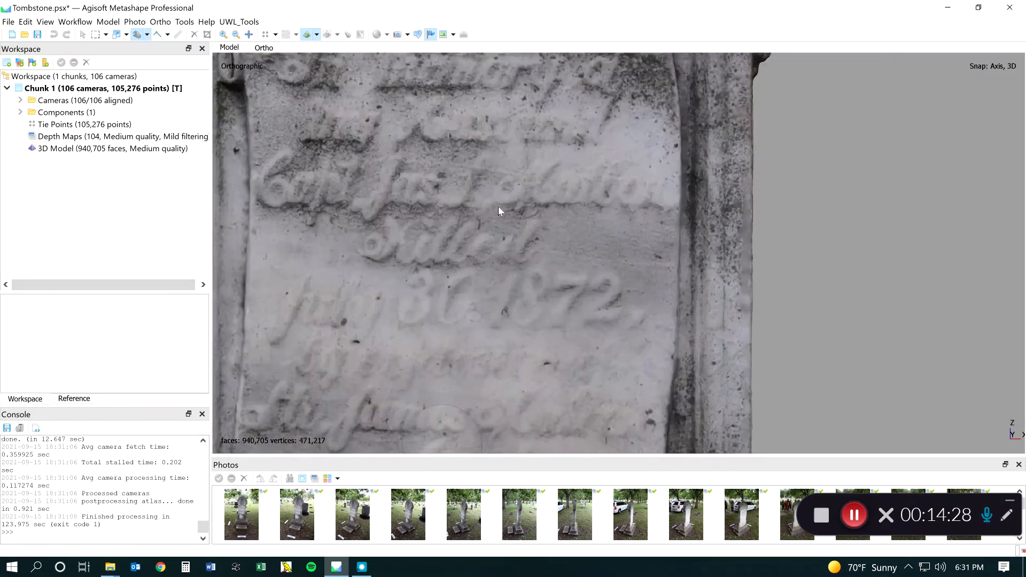
scroll(454, 210, down, 5)
scroll(454, 209, down, 2)
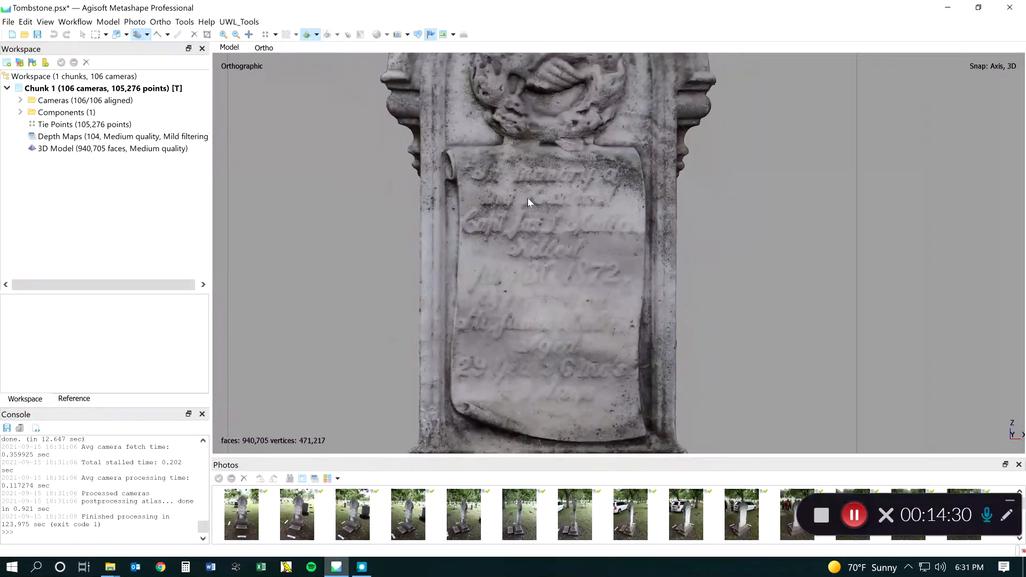
scroll(537, 206, down, 2)
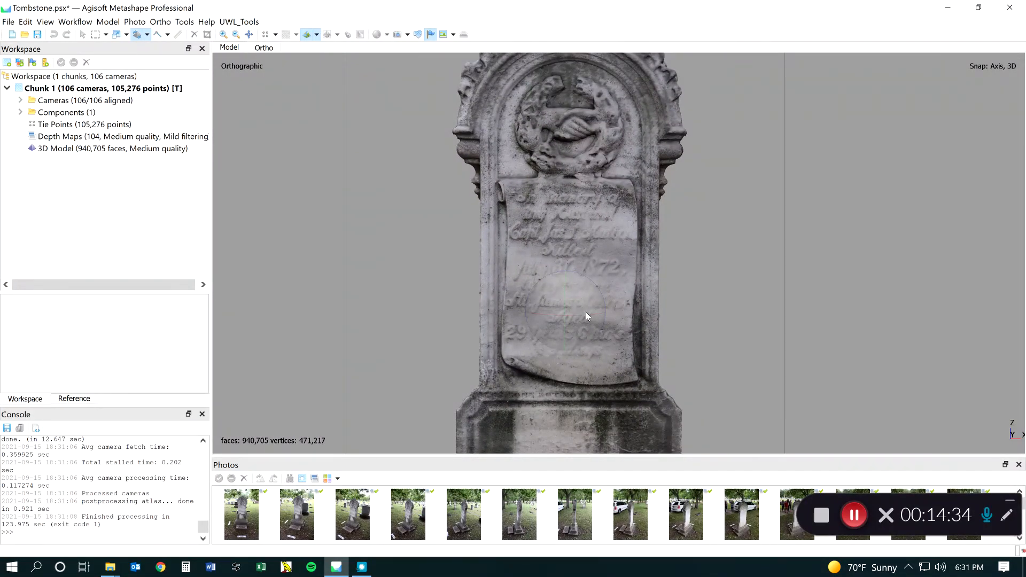
Rotate the tombstone object diagonally, then bring it back to a roughly upright, front-facing orientation
drag(585, 290, 611, 301)
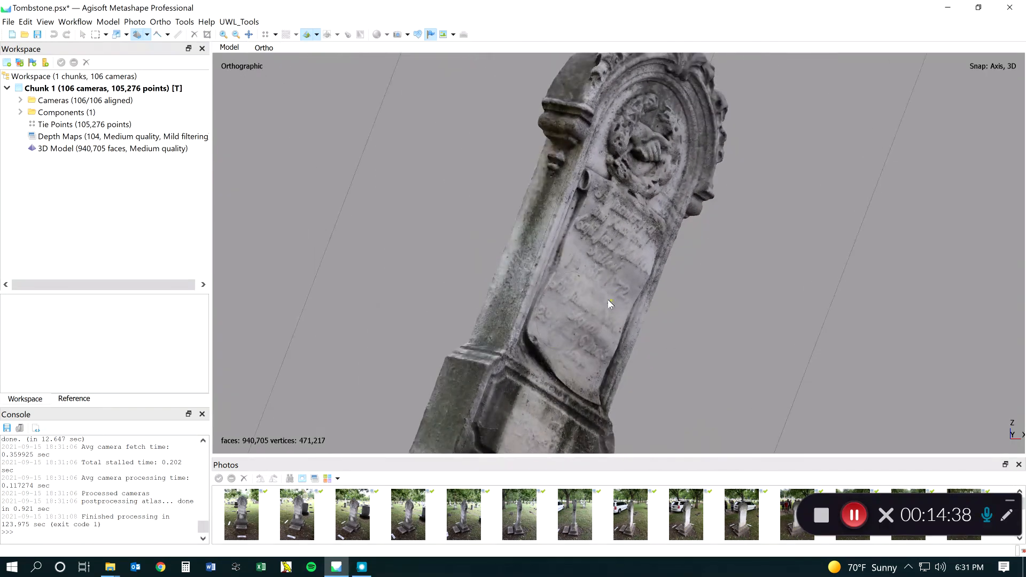
drag(546, 289, 547, 326)
scroll(559, 211, down, 5)
drag(559, 216, 432, 231)
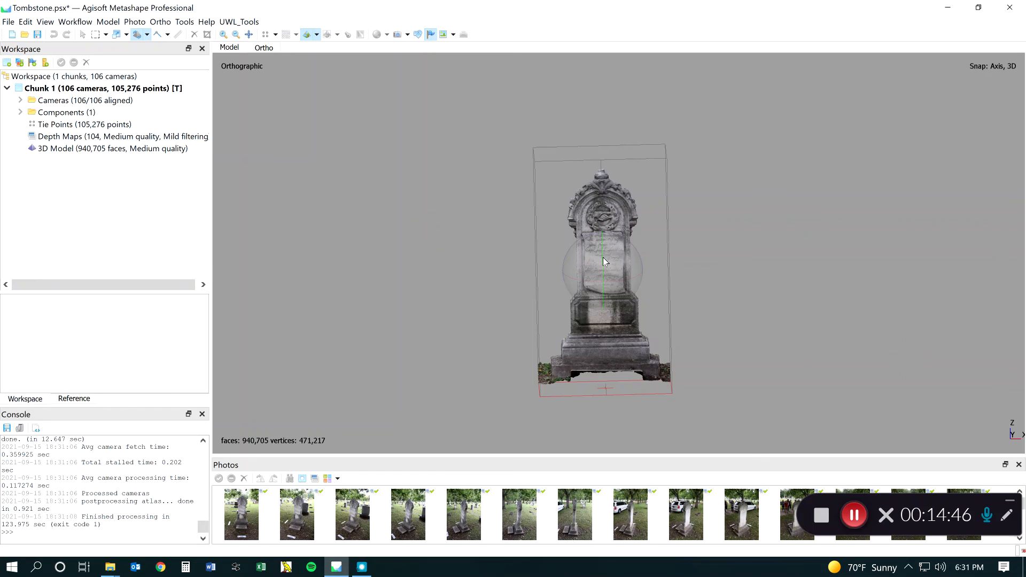
drag(602, 255, 603, 252)
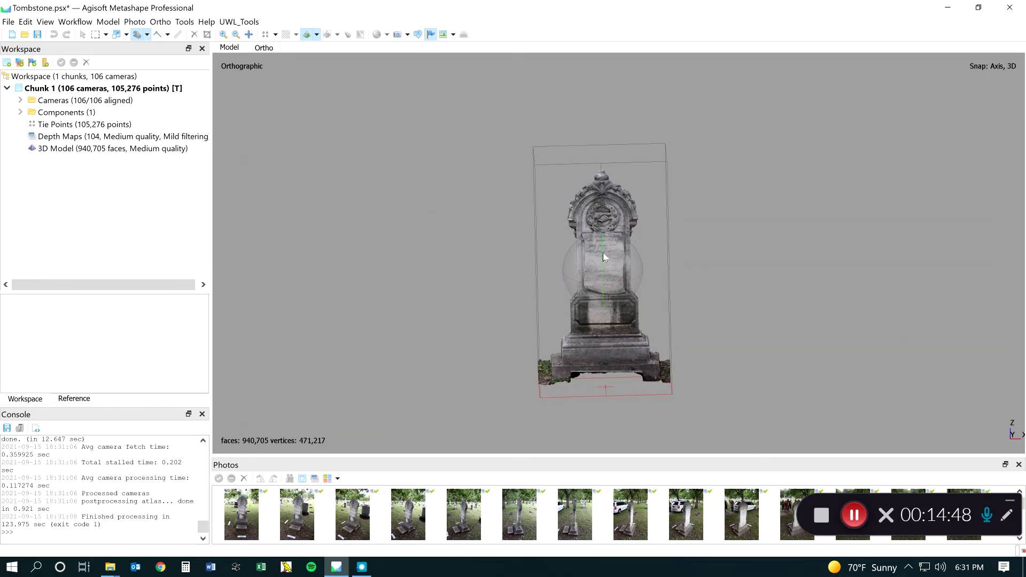
Check the tombstone from above and the front, and rotate the object until the top view looks straight down on its cap
key(7)
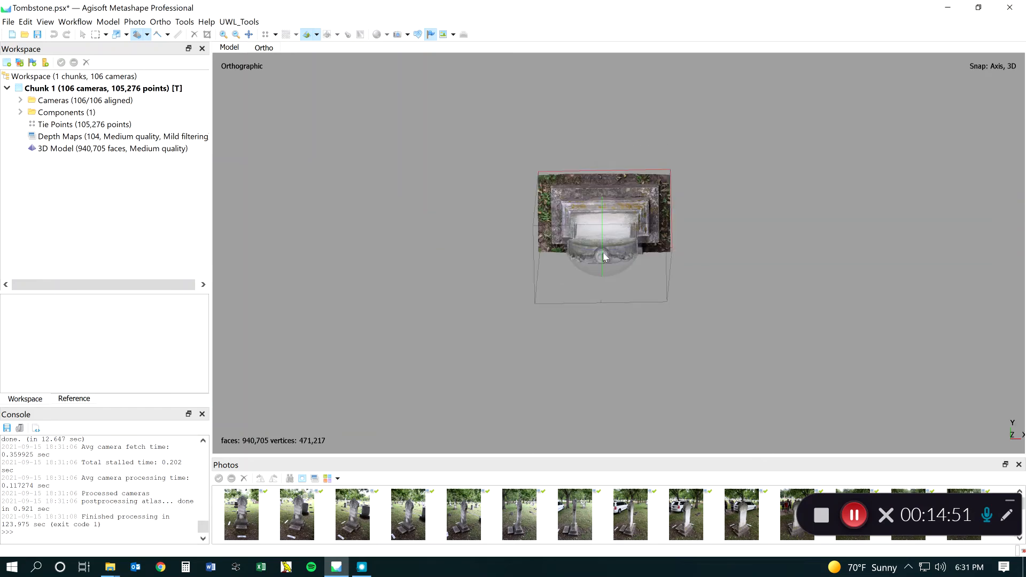
key(1)
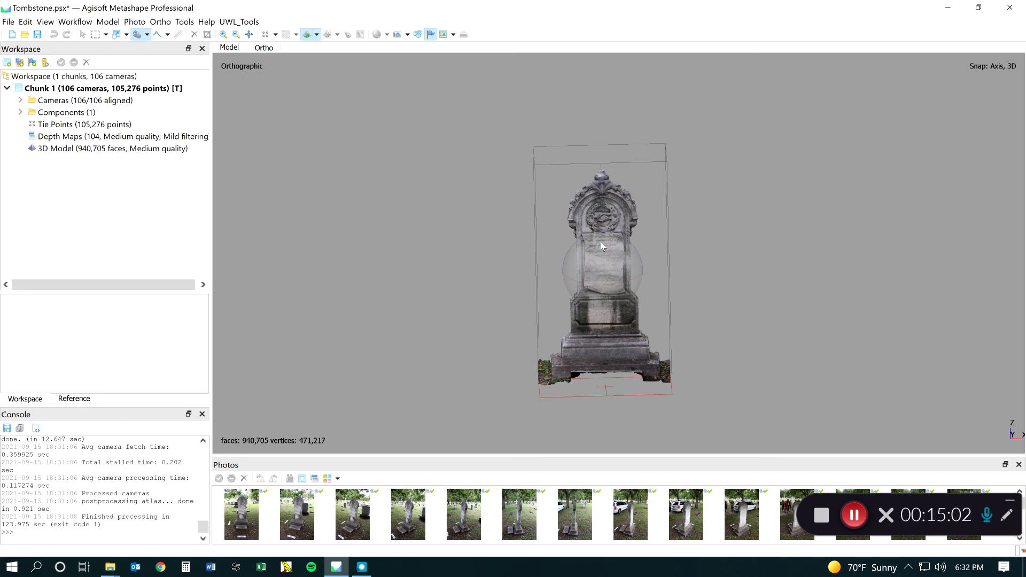
mouse_move(601, 245)
mouse_down()
mouse_move(604, 263)
mouse_move(597, 213)
mouse_move(594, 303)
mouse_move(600, 282)
mouse_move(588, 248)
mouse_up()
click(82, 34)
mouse_move(633, 236)
mouse_down()
mouse_move(600, 293)
mouse_move(539, 278)
mouse_move(653, 260)
mouse_move(623, 246)
mouse_up()
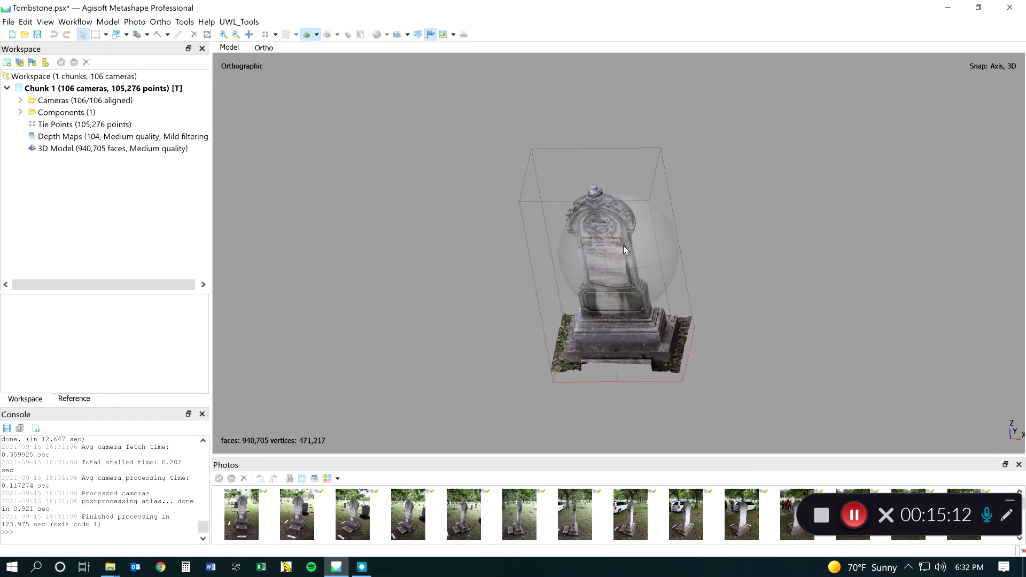
key(KP_7)
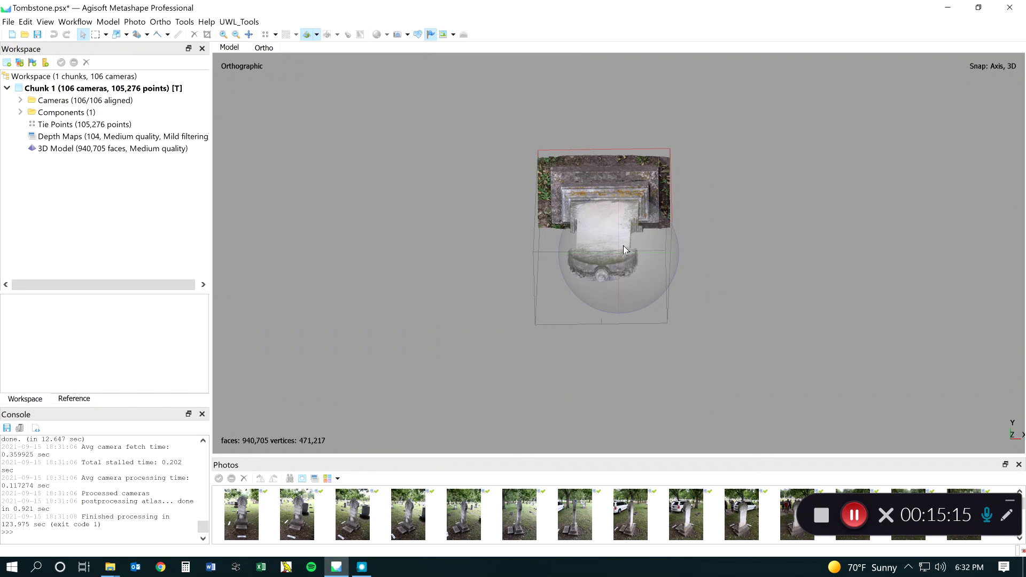
click(137, 35)
drag(601, 258, 588, 227)
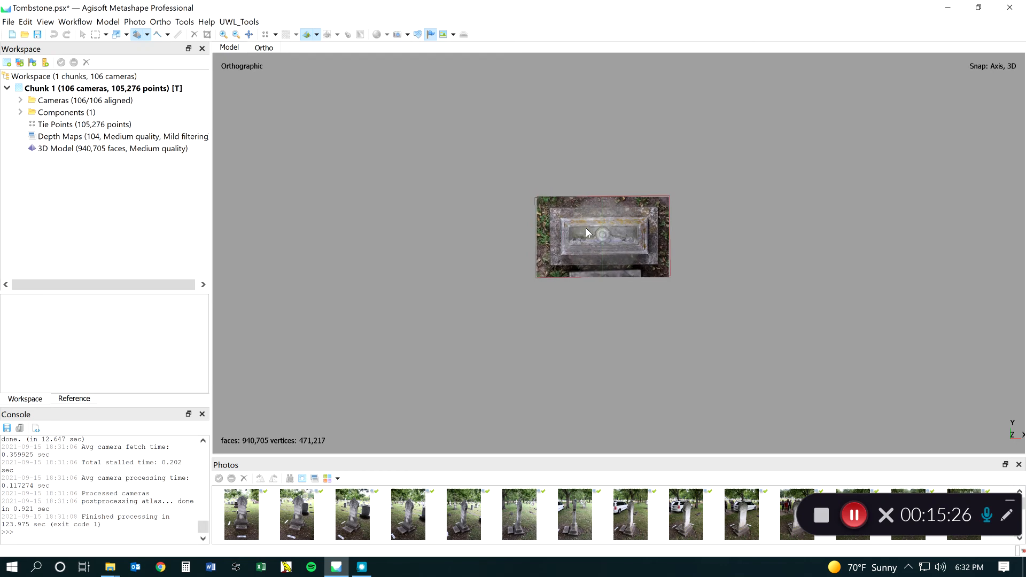
Compare the tombstone's orientation with its bounding box in the front, side and top views
key(KP_1)
right_drag(613, 240, 590, 163)
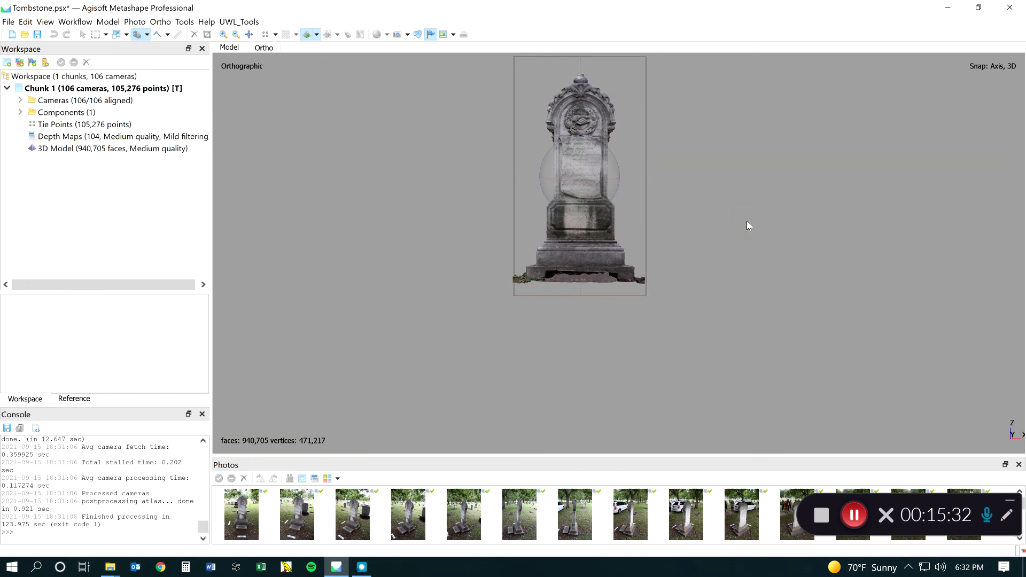
key(KP_3)
right_drag(632, 146, 258, 228)
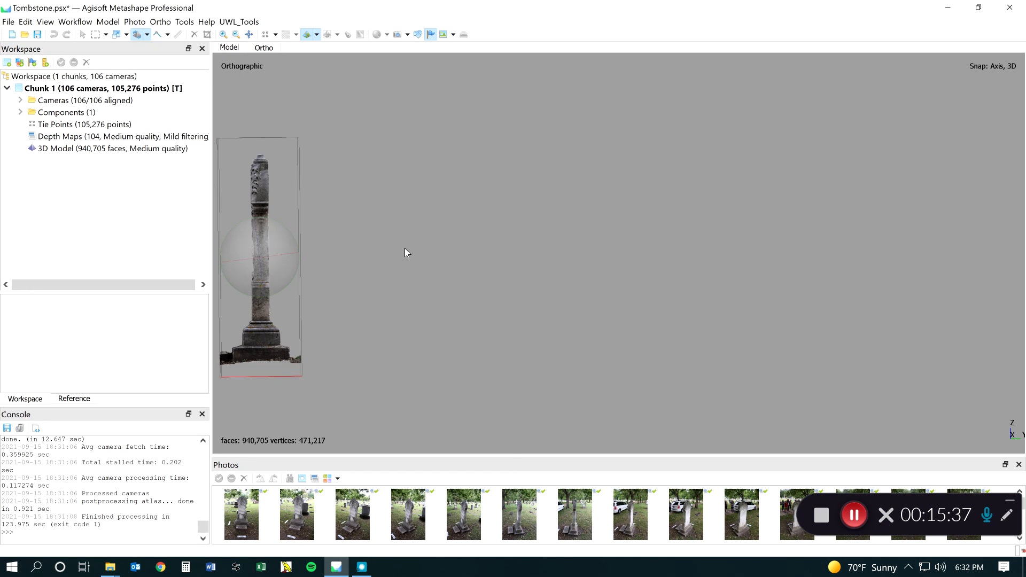
key(KP_7)
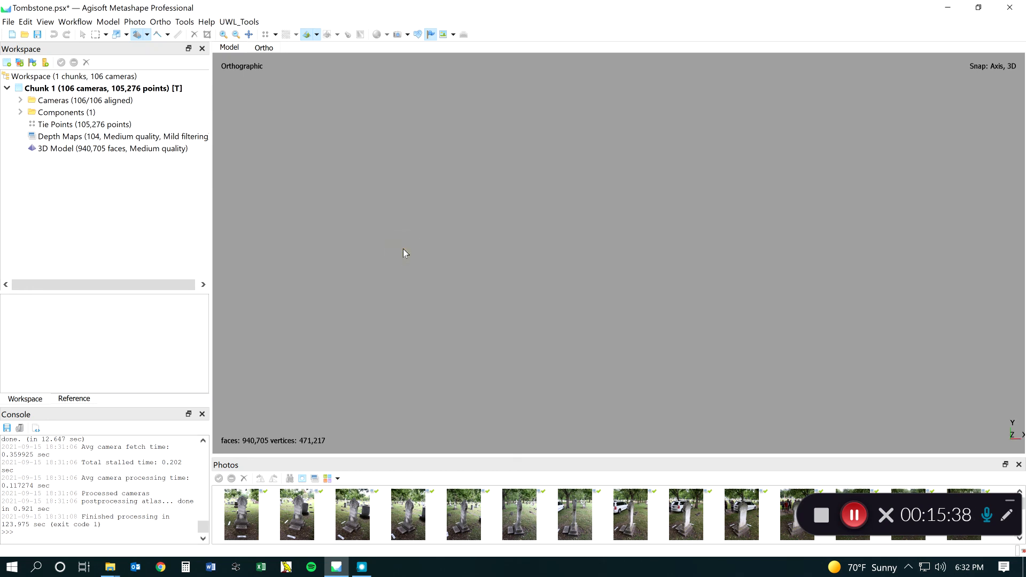
right_drag(598, 338, 574, 112)
scroll(538, 210, up, 6)
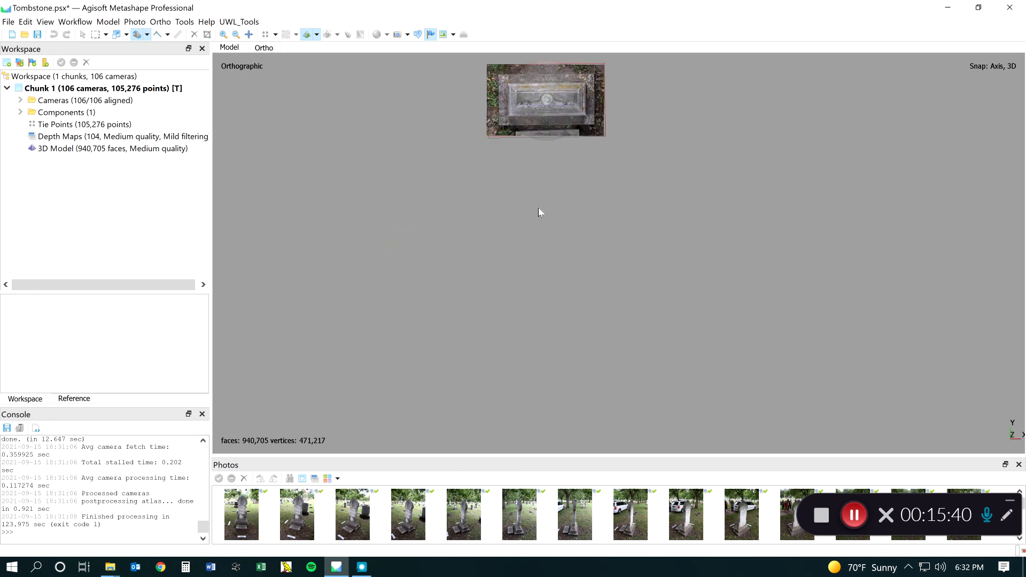
right_drag(538, 82, 633, 296)
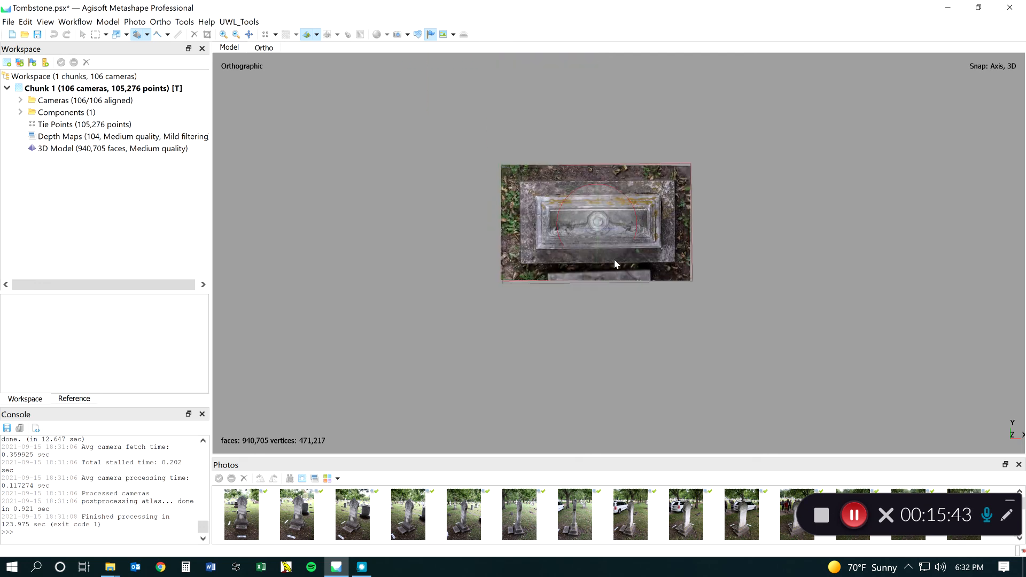
double_click(603, 223)
scroll(603, 228, up, 5)
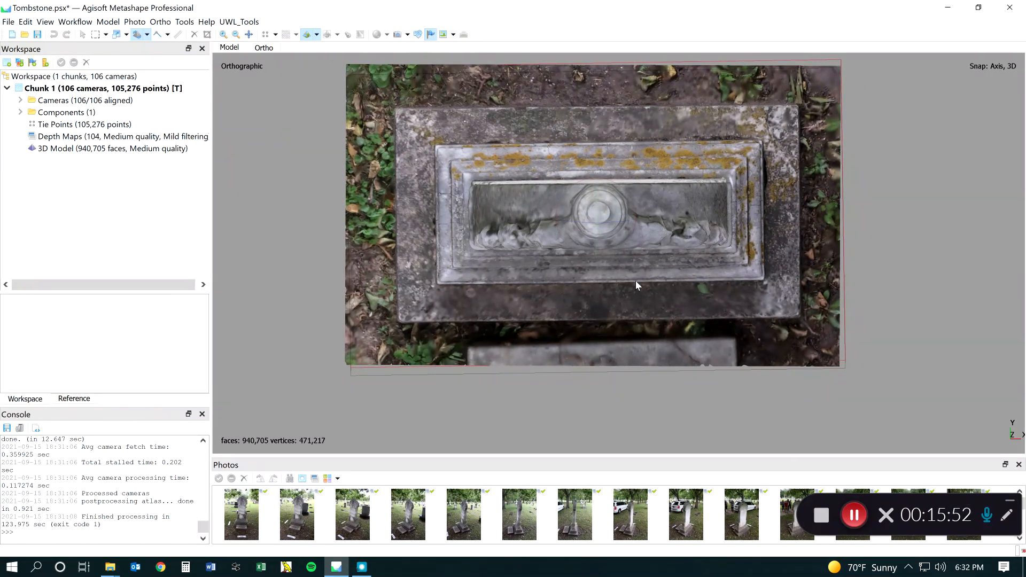
key(KP_1)
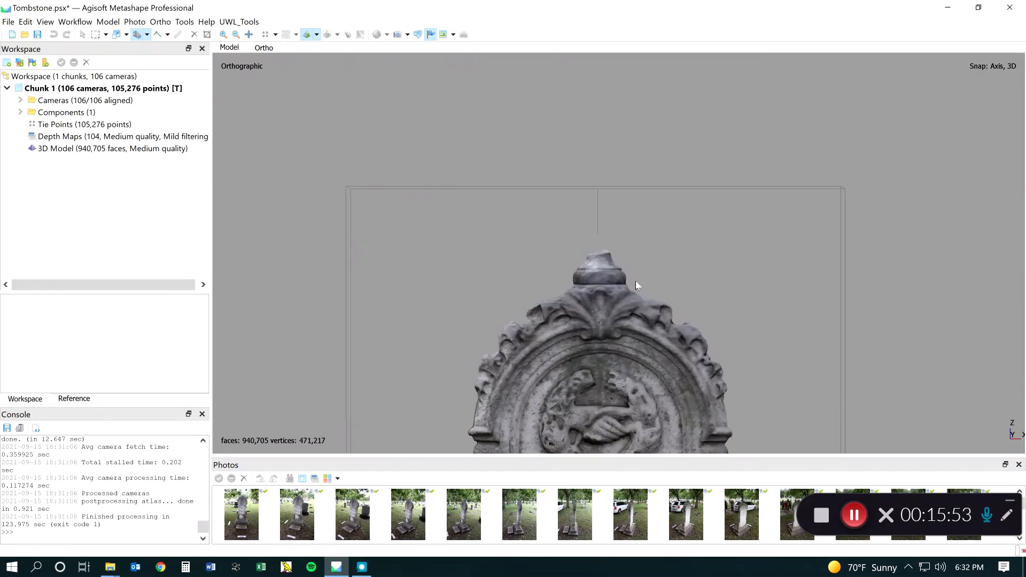
key(KP_7)
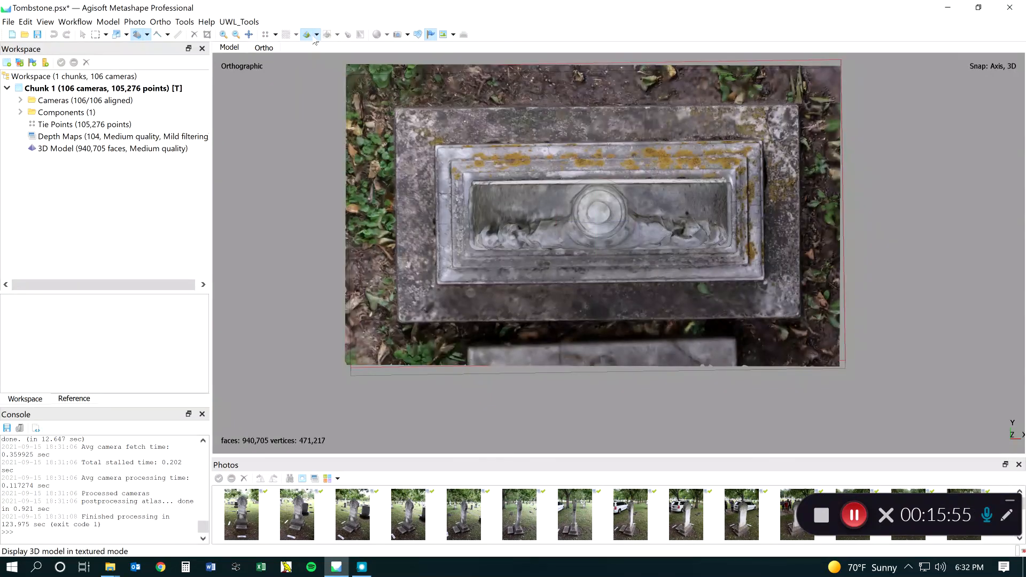
Run the UWL script that realigns the bounding box to the coordinate axes, and check the box around the tombstone from several angles
click(256, 22)
click(263, 36)
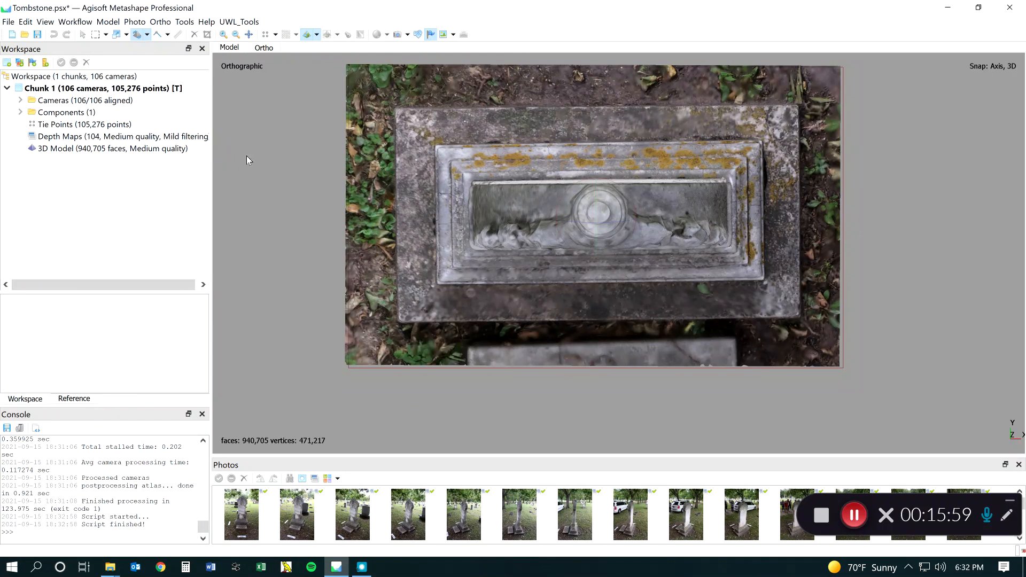
click(83, 35)
drag(612, 278, 593, 225)
drag(608, 299, 582, 213)
drag(663, 239, 659, 238)
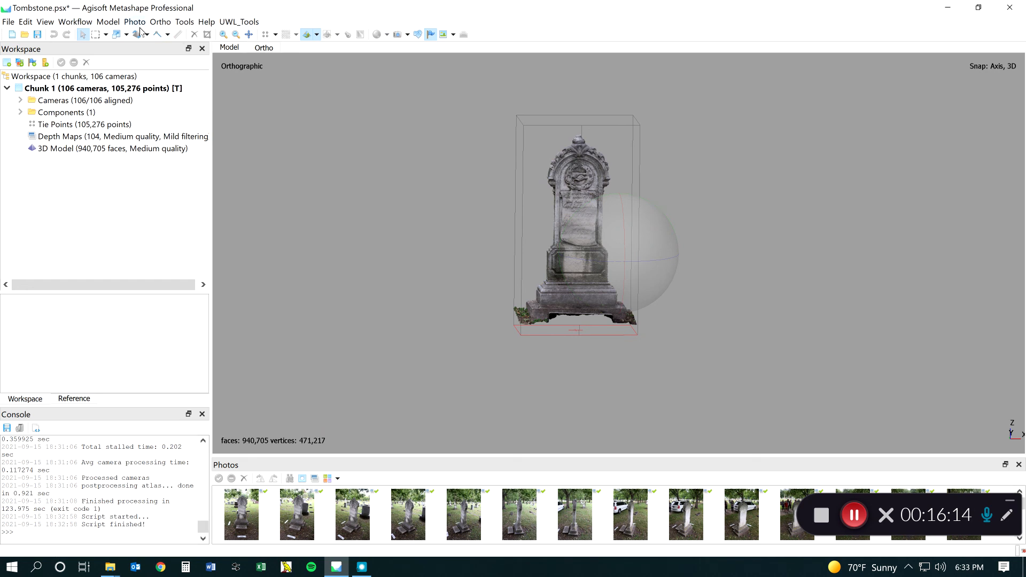
click(83, 36)
mouse_move(645, 226)
mouse_down()
mouse_move(620, 256)
mouse_move(640, 221)
mouse_up()
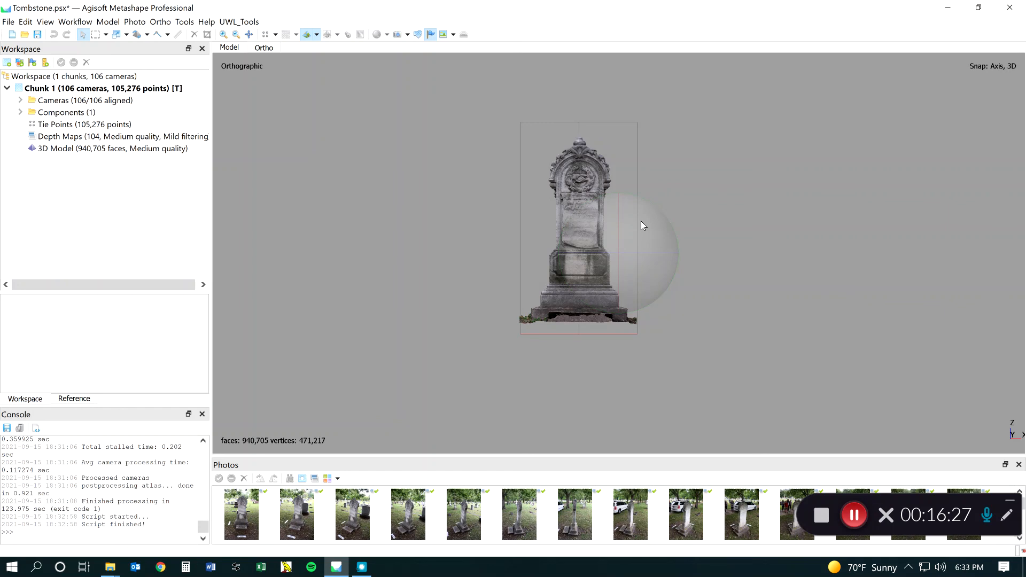
Inspect the scale bars and flat stone beside the tombstone in photo IMG_1849, then return to the 3D model
double_click(302, 524)
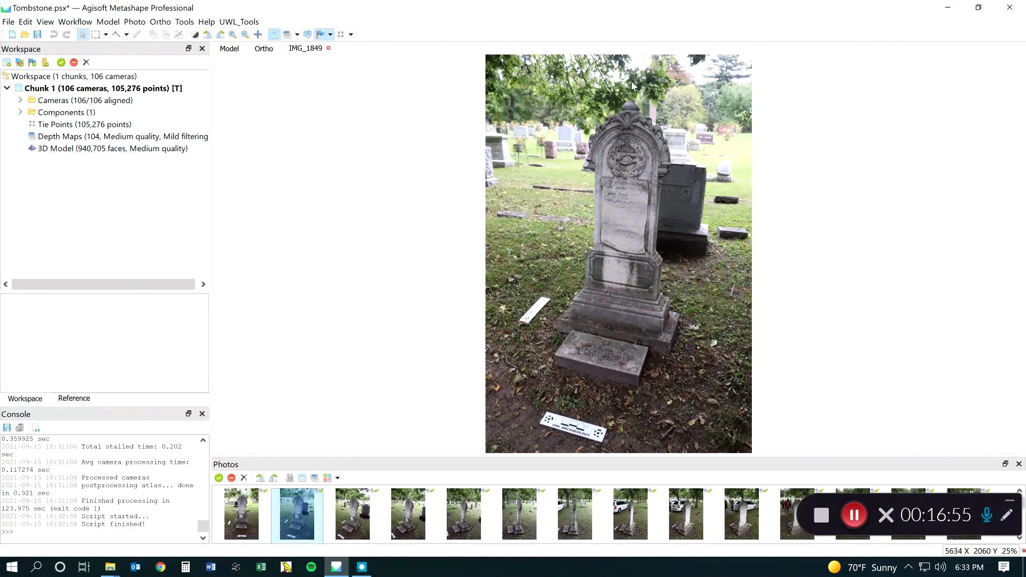
scroll(702, 219, up, 5)
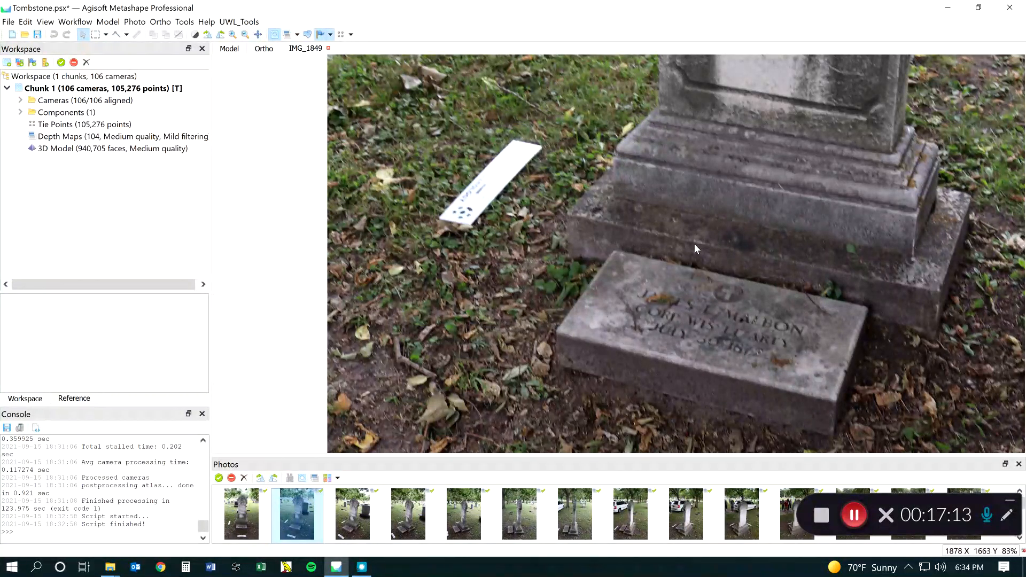
click(329, 49)
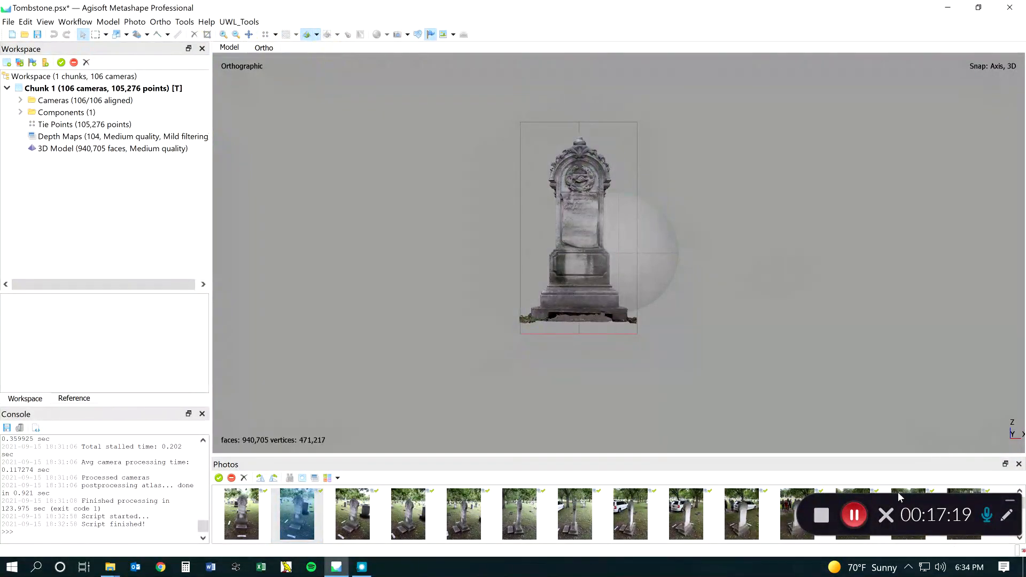